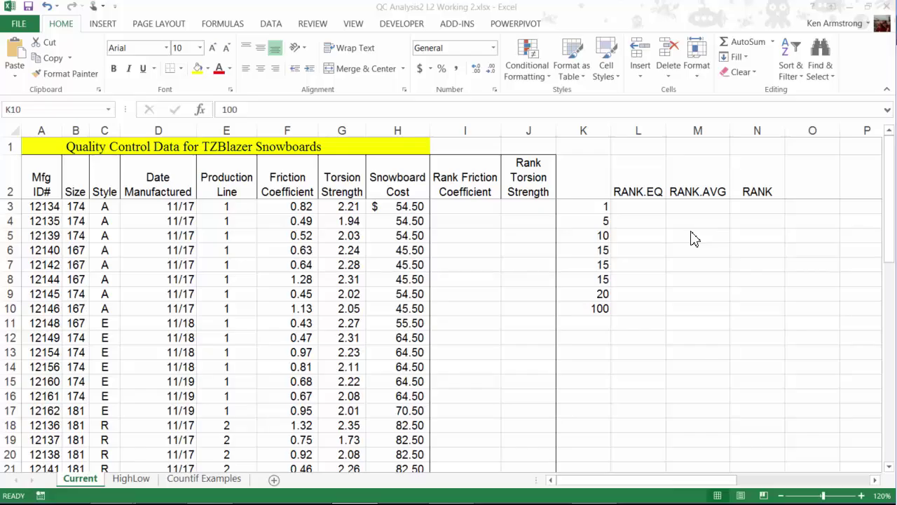
Point out the Snowboard Cost header, the empty rank headers and the sample numbers K3:K10.
left_click(408, 184)
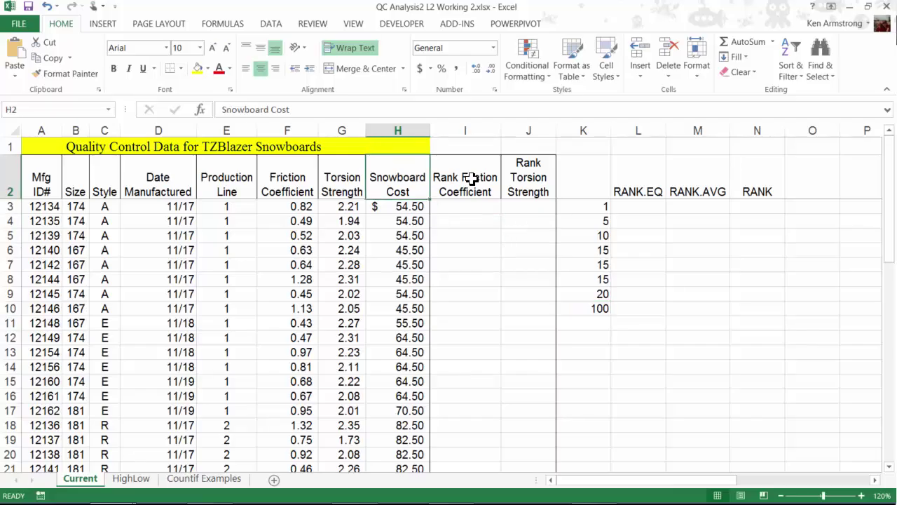
left_click_drag(472, 179, 546, 193)
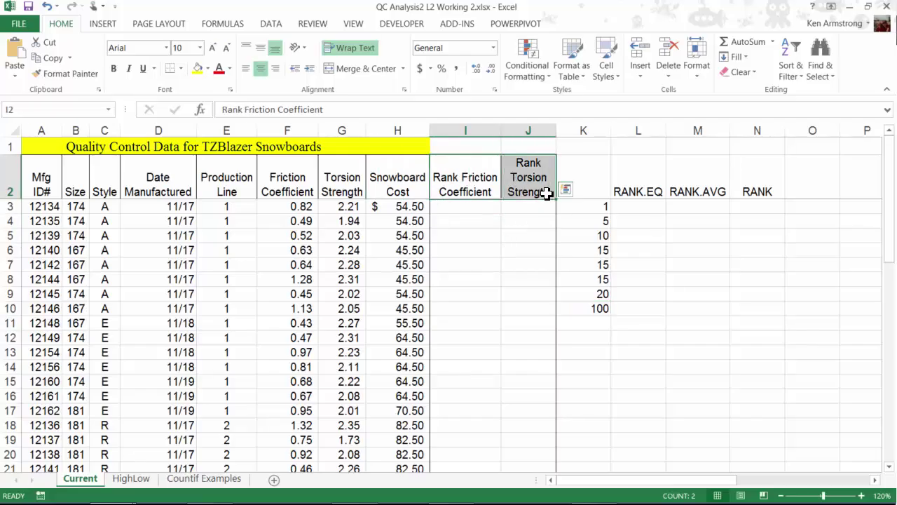
left_click(470, 186)
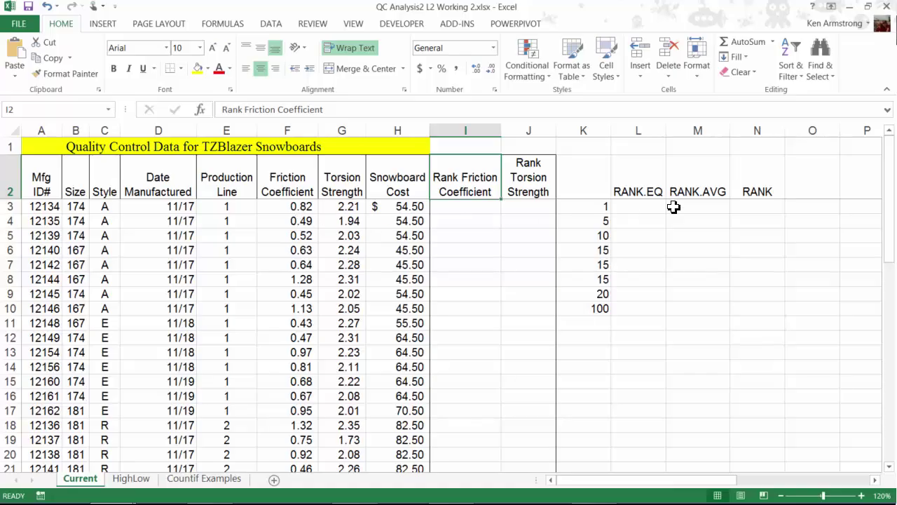
left_click_drag(599, 206, 596, 308)
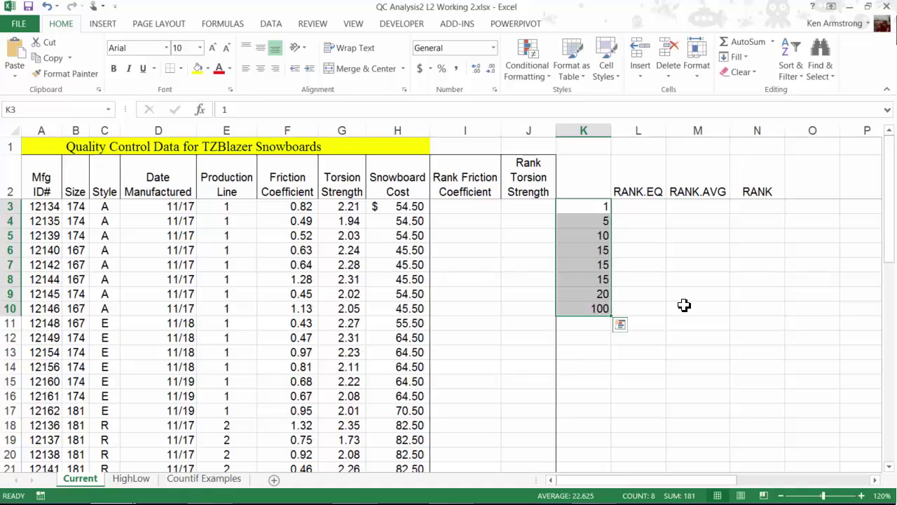
Start =rank in L3 and compare the RANK.EQ, RANK.AVG and RANK suggestions.
left_click(640, 207)
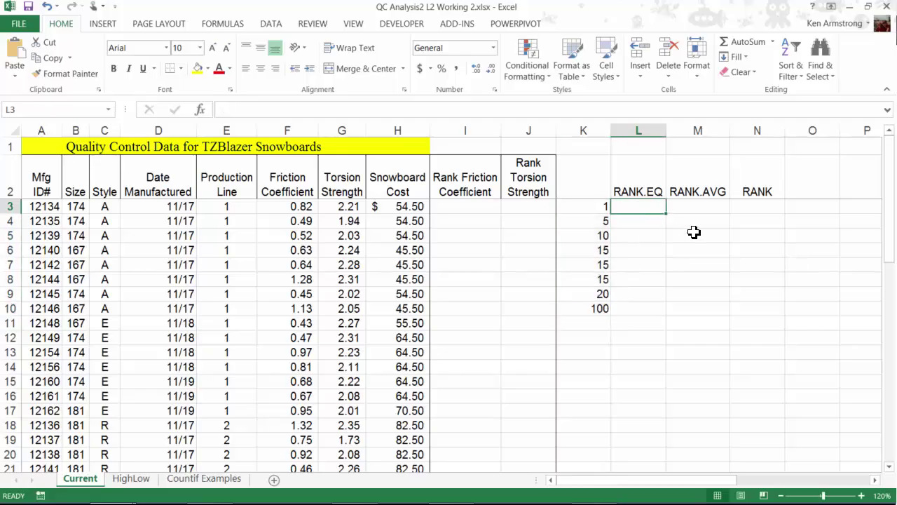
type("=")
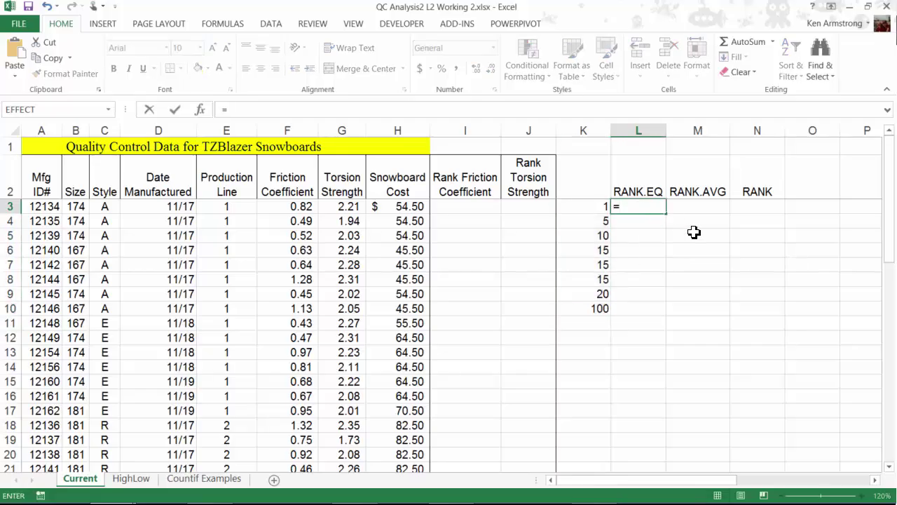
type("rank")
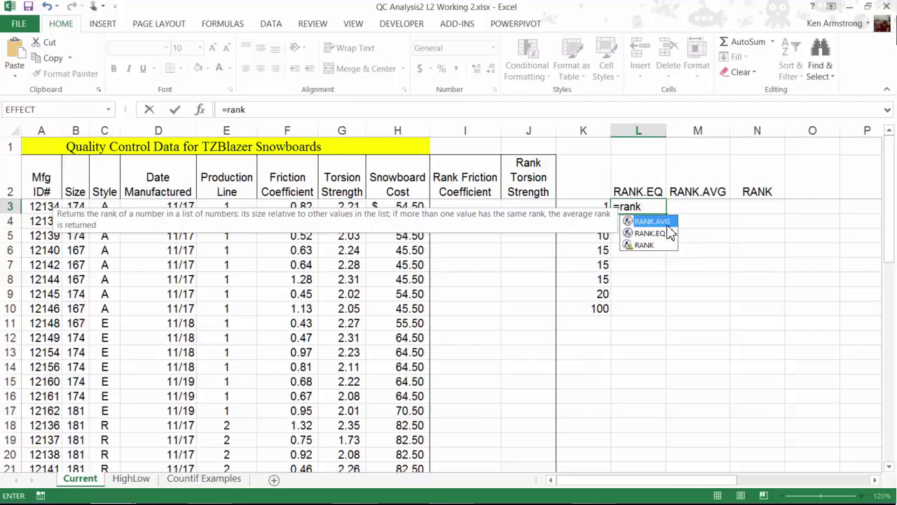
left_click(671, 233)
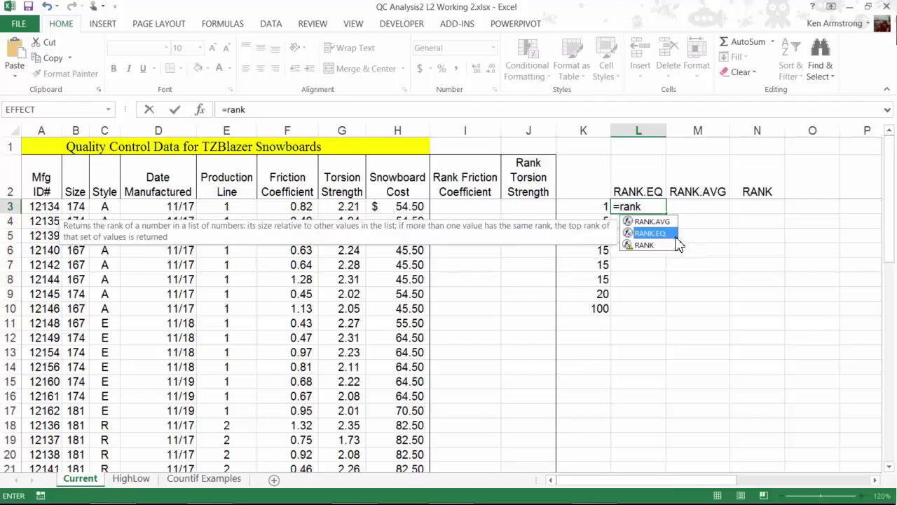
key("Up")
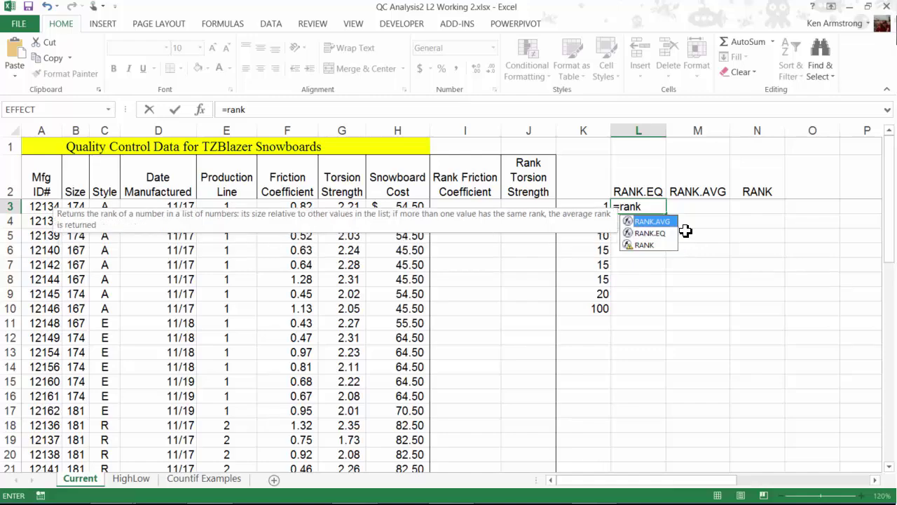
left_click(661, 246)
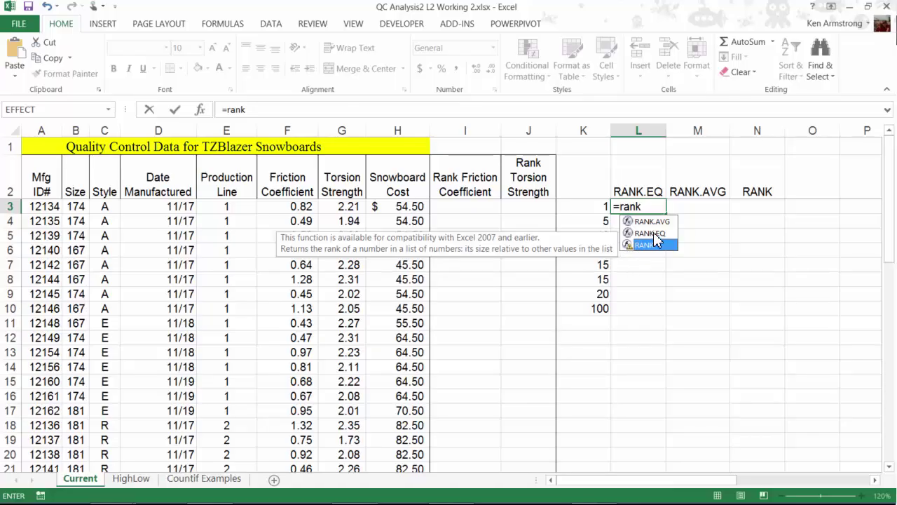
Build =RANK.EQ(K3,K$3:K$10 in L3 with the range rows locked.
key("Up")
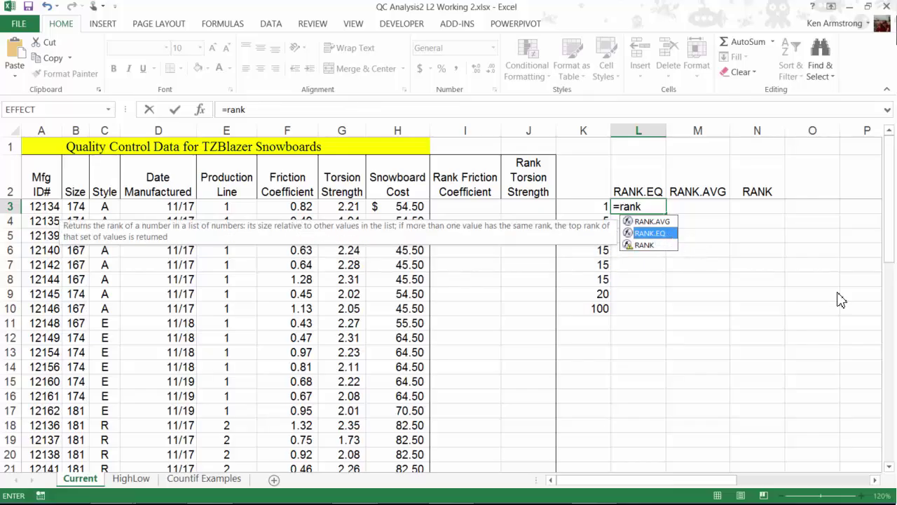
key("Tab")
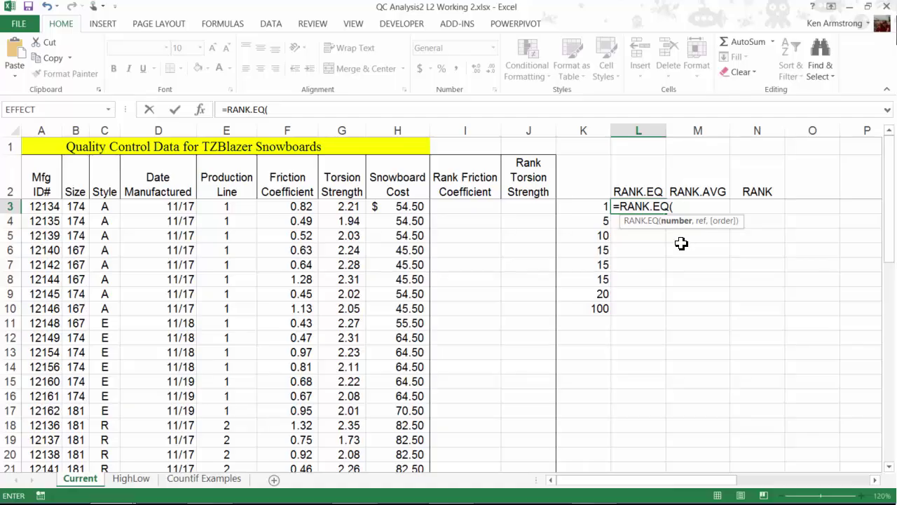
left_click(580, 209)
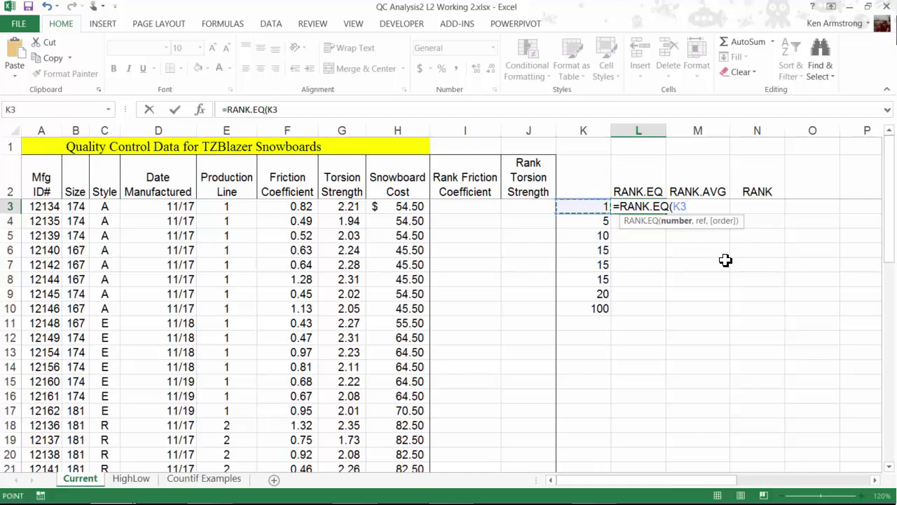
type(",")
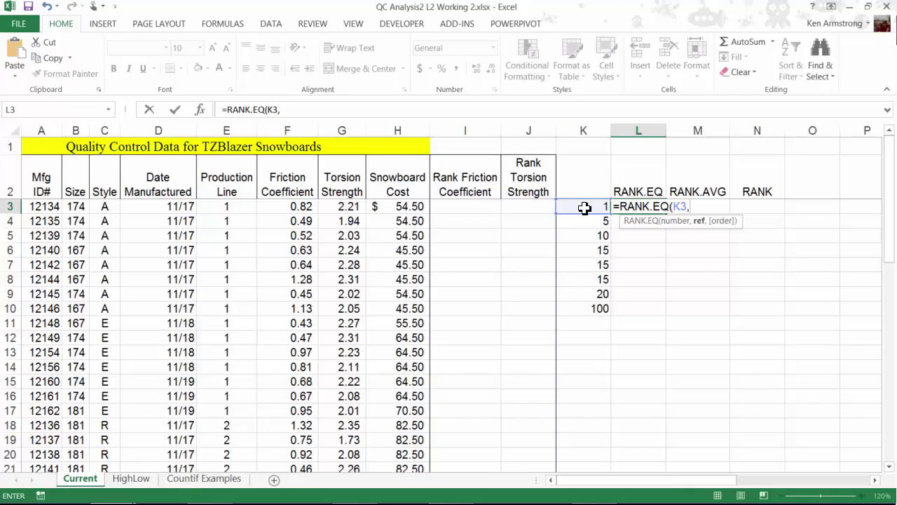
left_click_drag(584, 208, 595, 306)
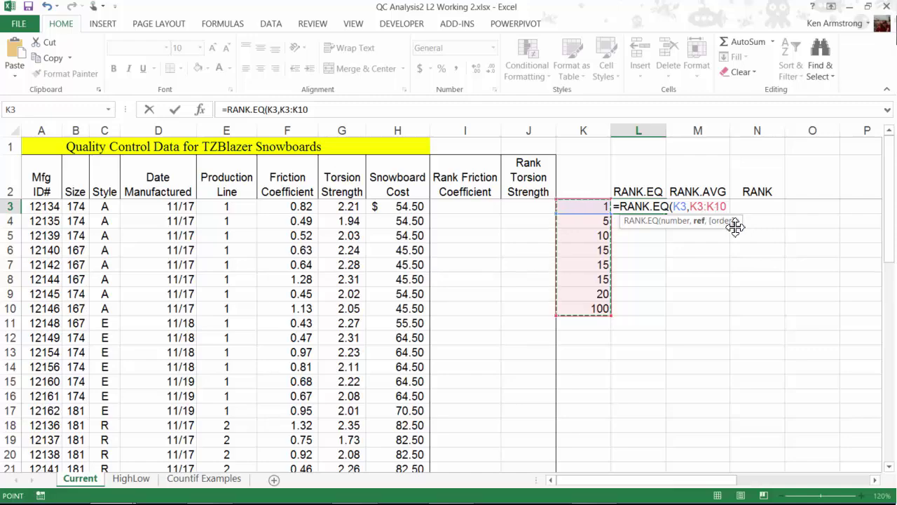
left_click(698, 206)
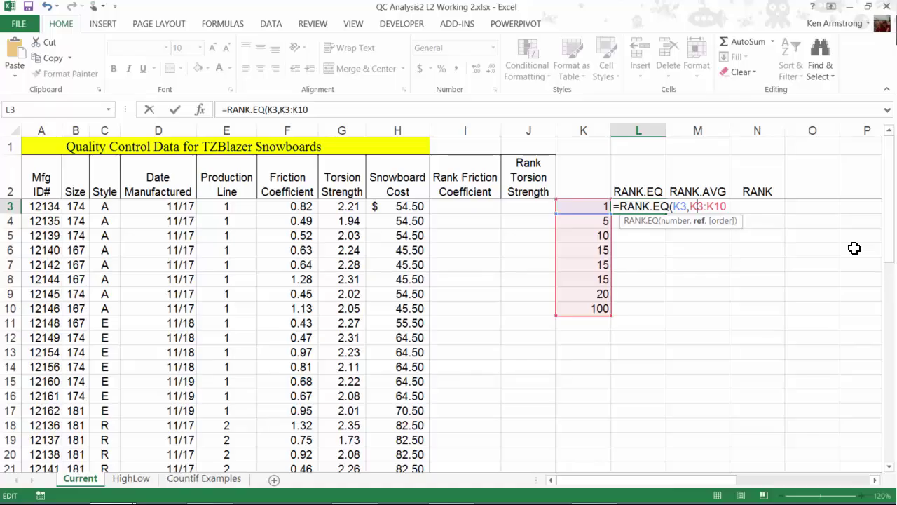
type("$3:K$")
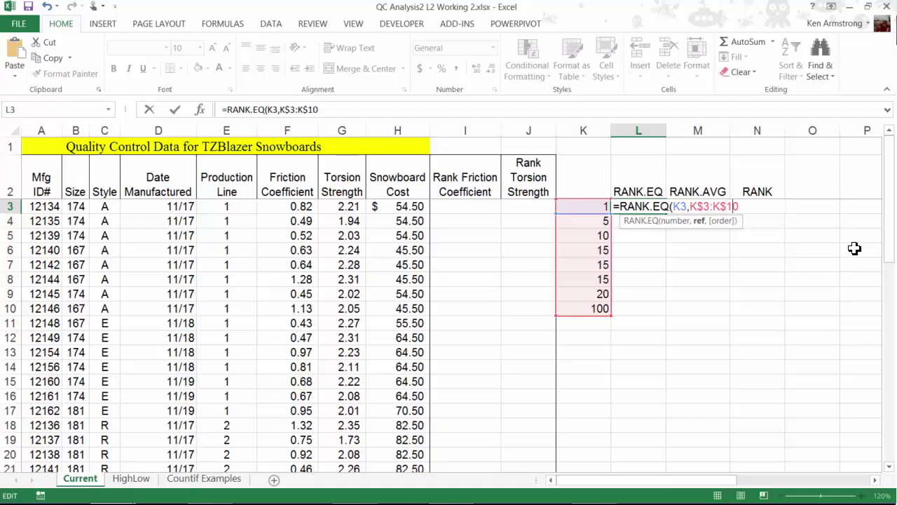
Finish L3 as =RANK.EQ(K3,K$3:K$10,0) in descending order, returning 8.
key("End")
type(",")
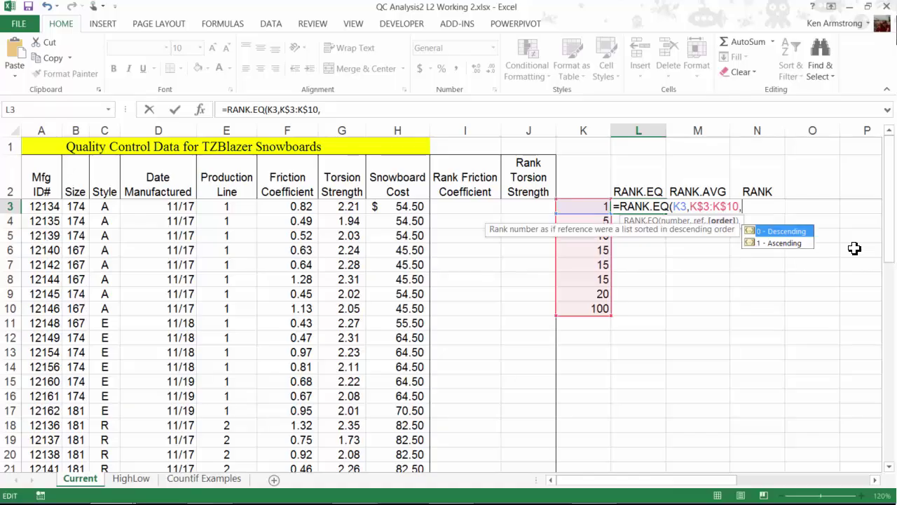
key("Down")
key("Up")
type("0)")
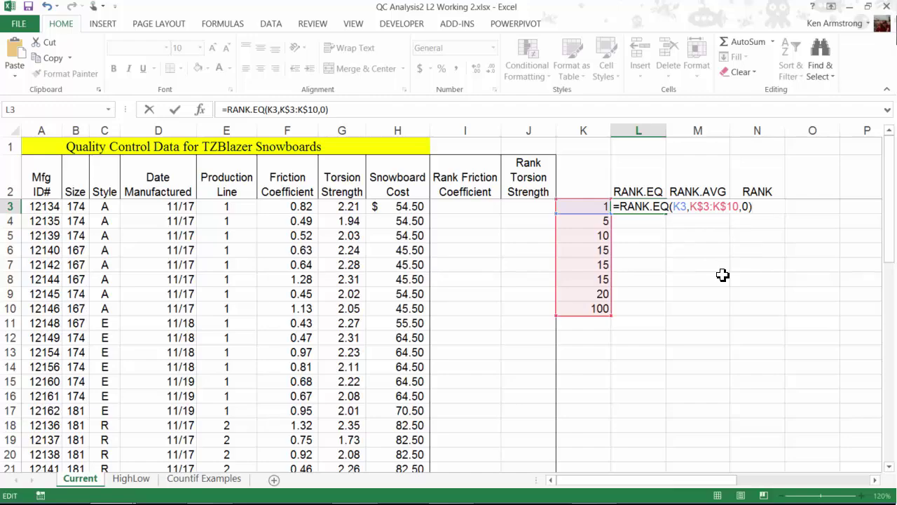
key("Return")
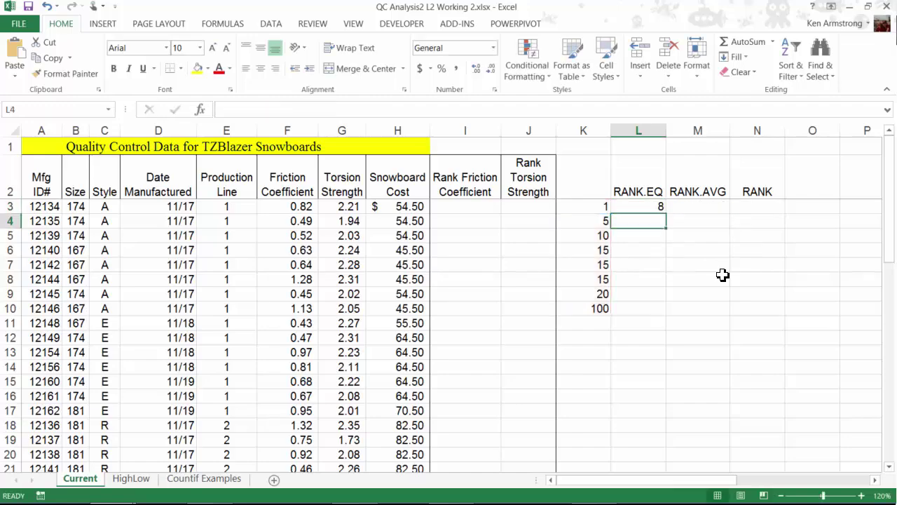
key("Up")
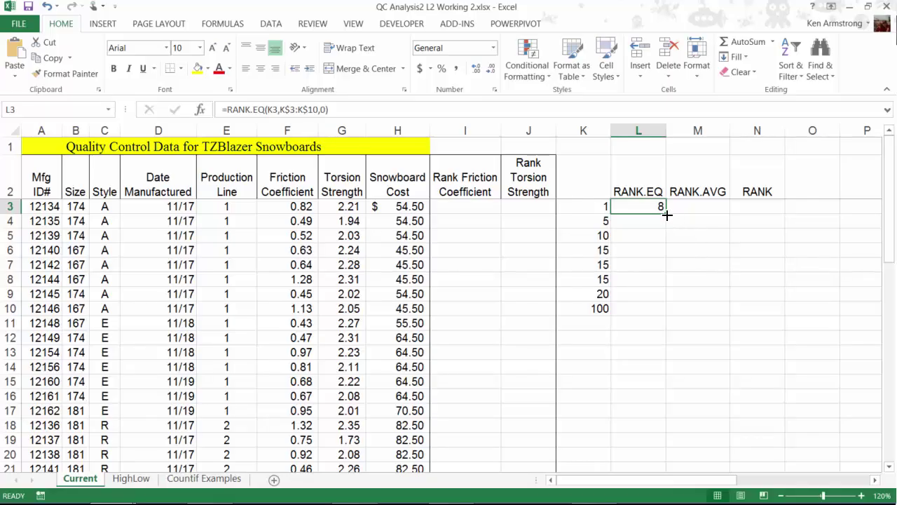
left_click_drag(667, 215, 664, 319)
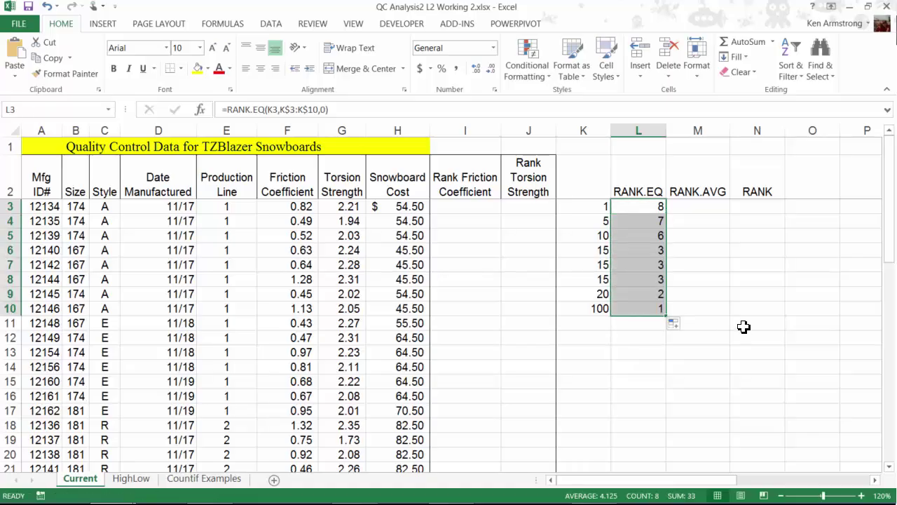
left_click(644, 311)
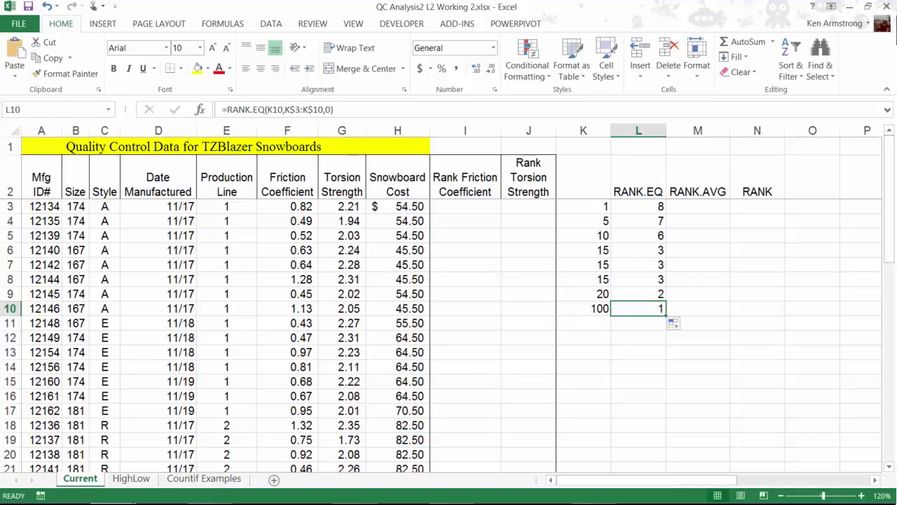
key("Up")
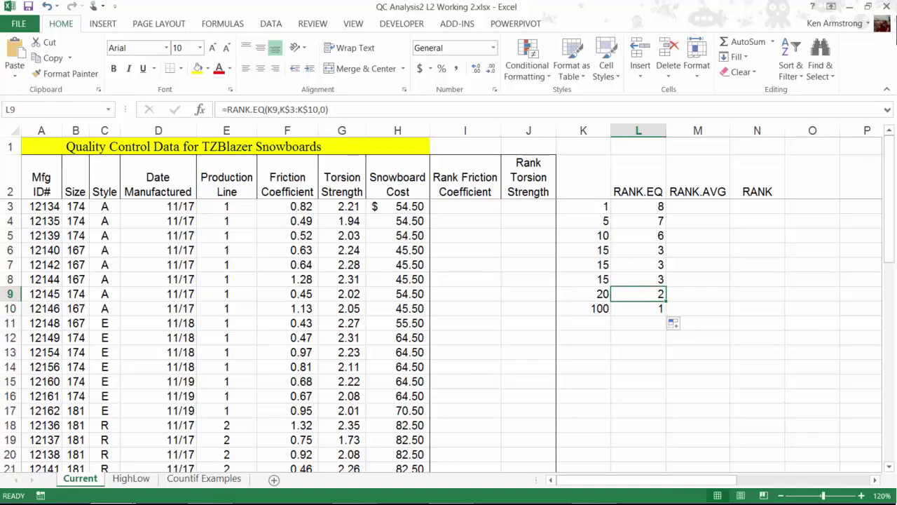
key("Up")
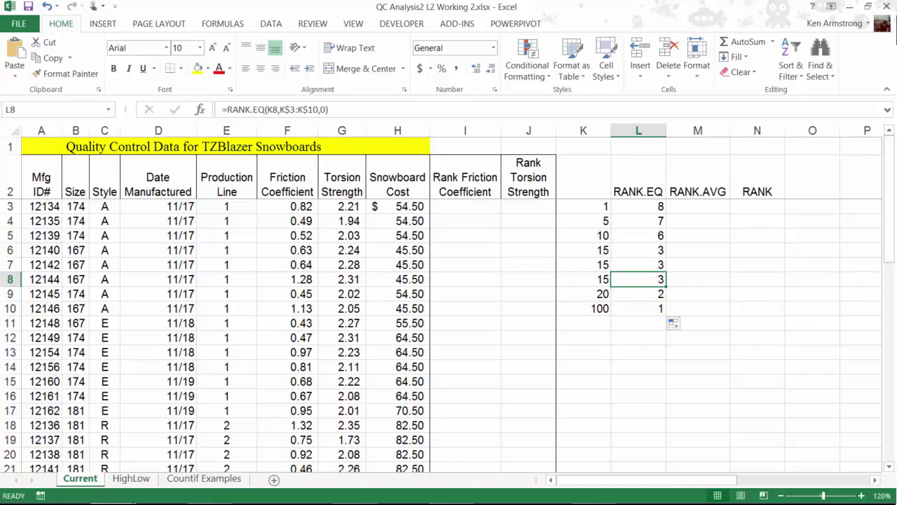
key("shift+Up")
key("shift+Up")
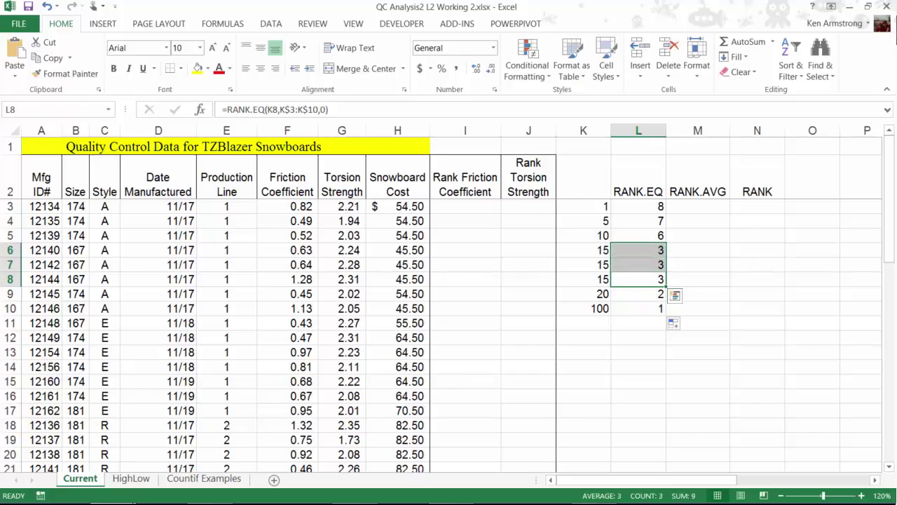
key("shift+Left")
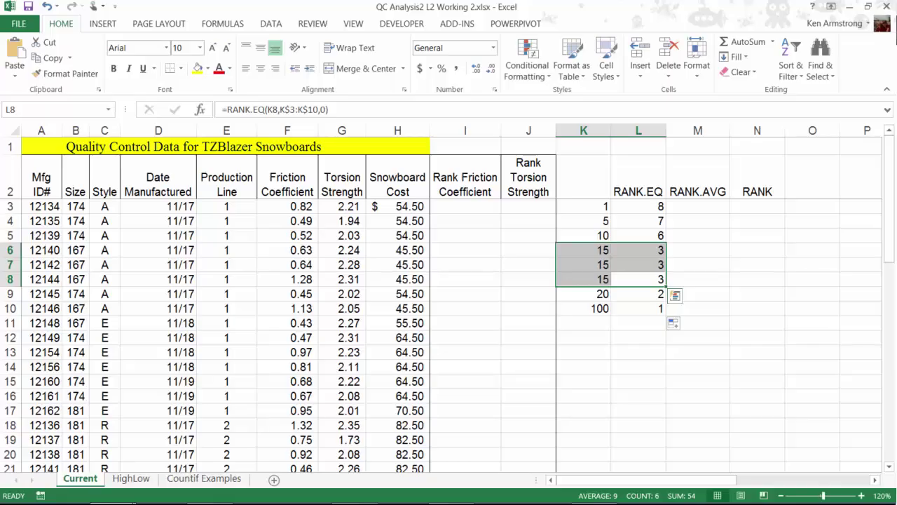
key("Right")
key("Up")
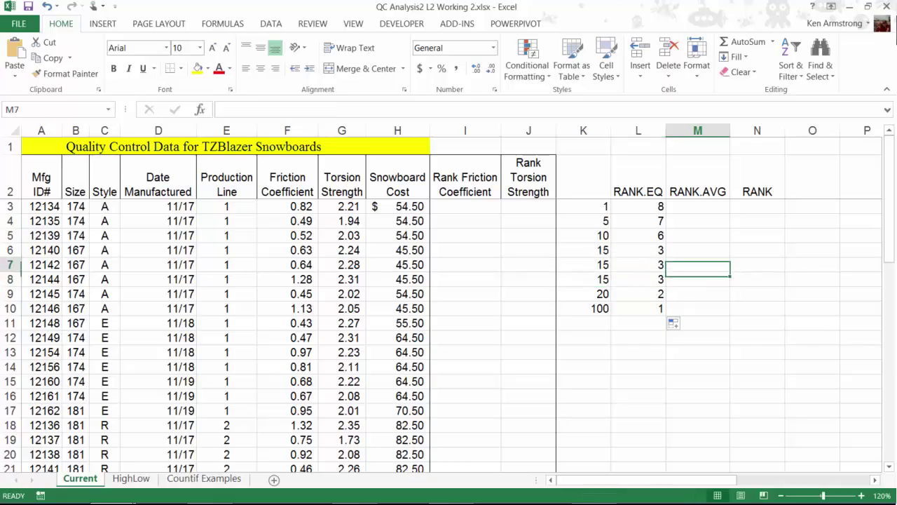
key("Left")
key("Up")
key("Up")
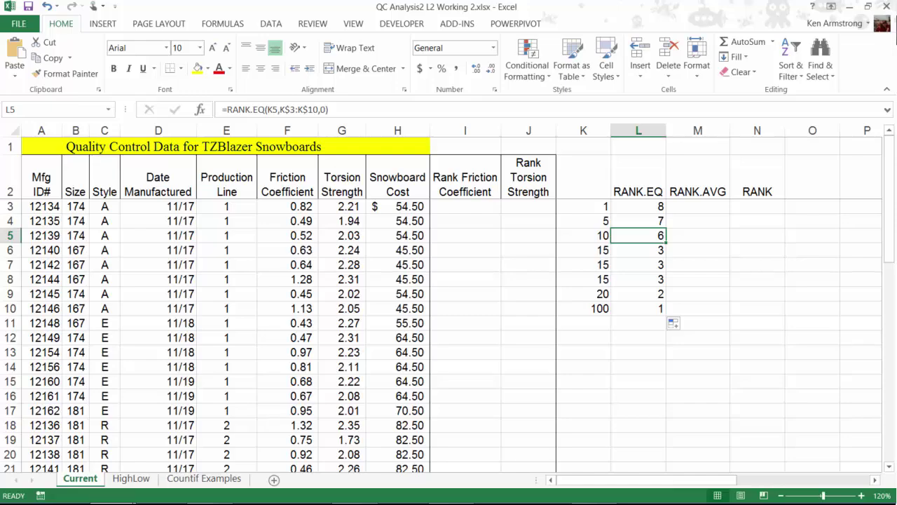
key("Down")
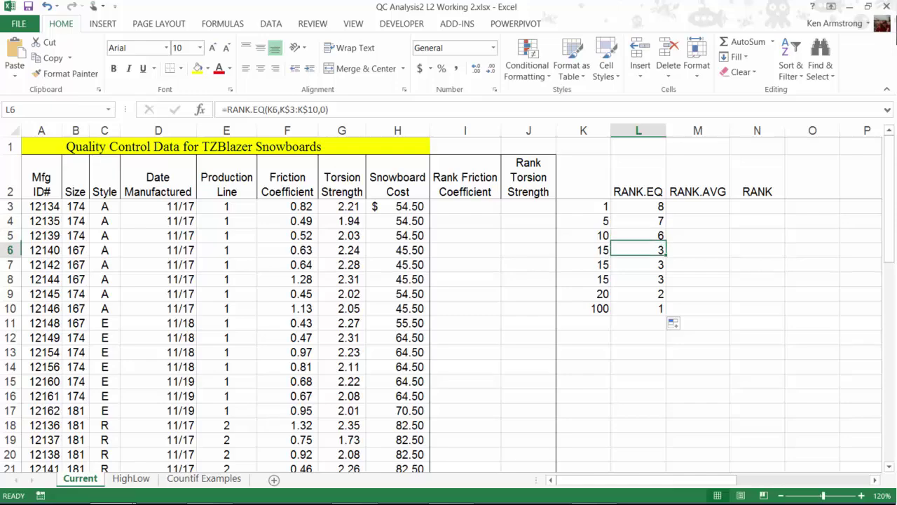
key("shift+Down")
key("shift+Down")
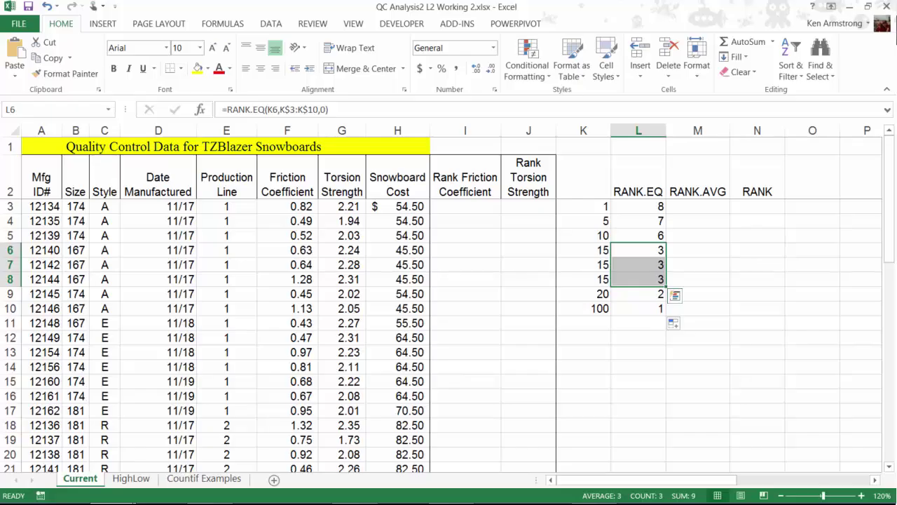
key("Up")
key("Up")
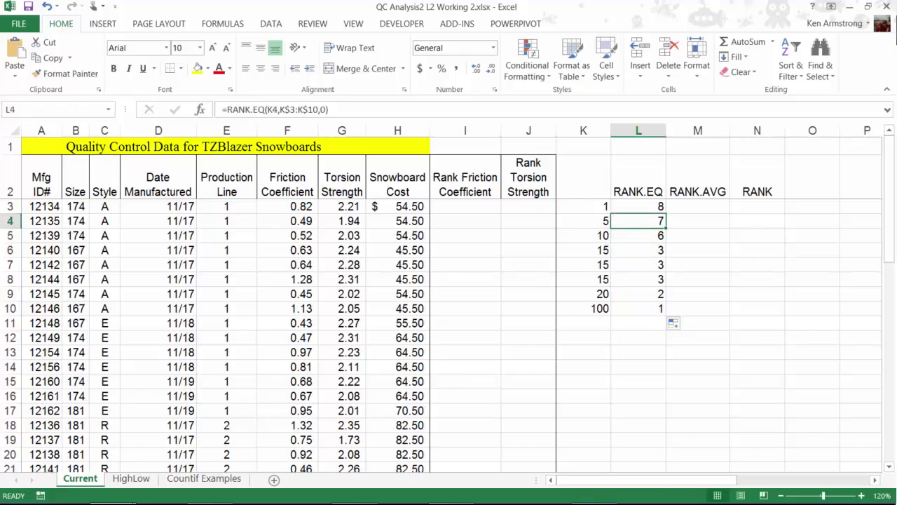
key("Down")
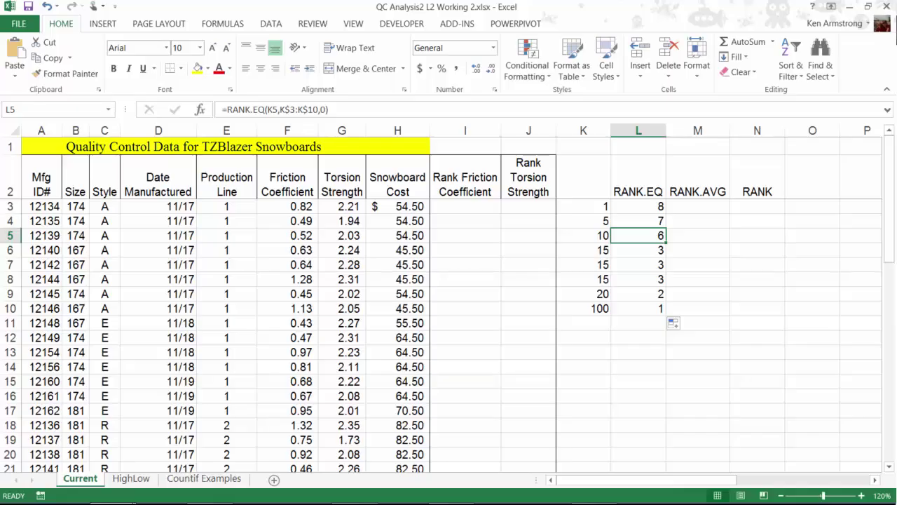
key("Up")
key("Up")
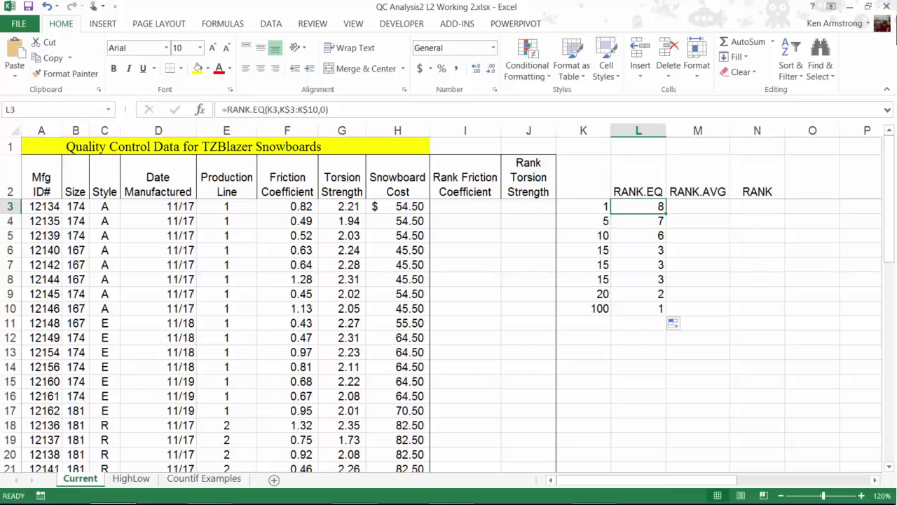
key("Right")
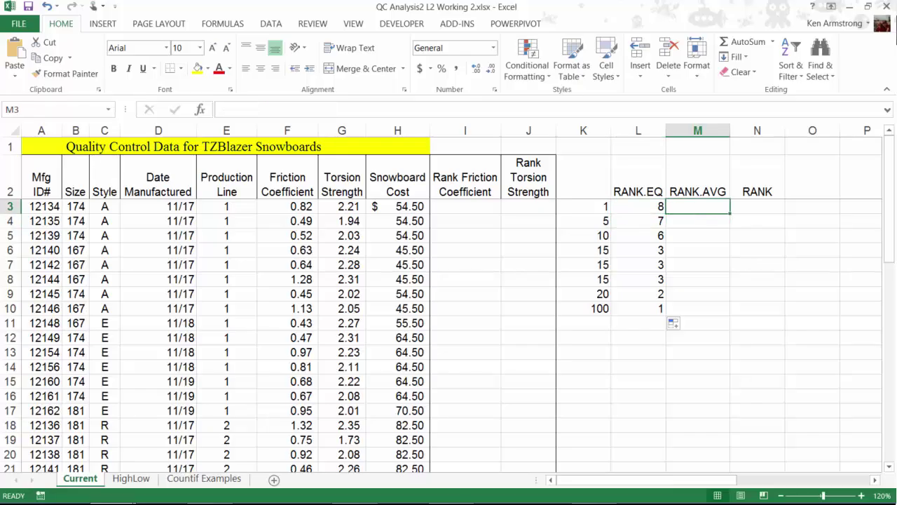
Enter =RANK.AVG(K3,K$3:K$10,0) in M3.
type("=rank.a")
key("Tab")
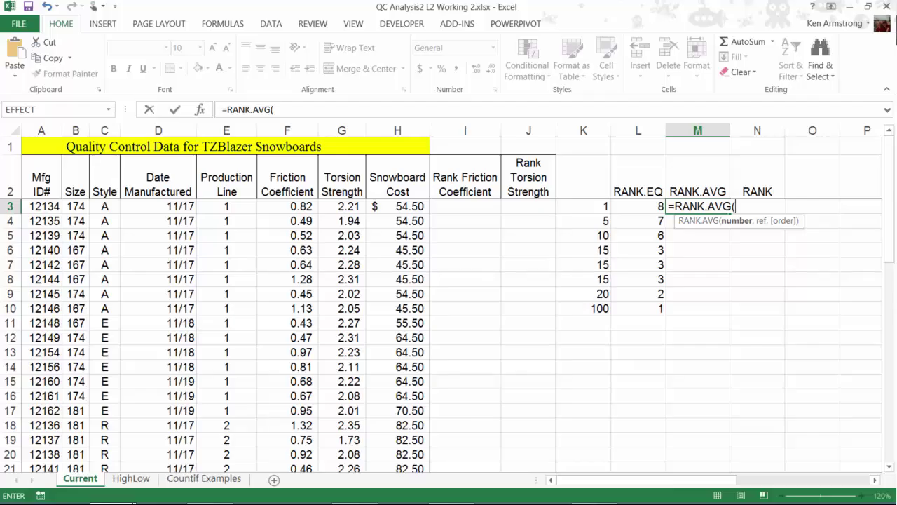
left_click(586, 207)
type(",")
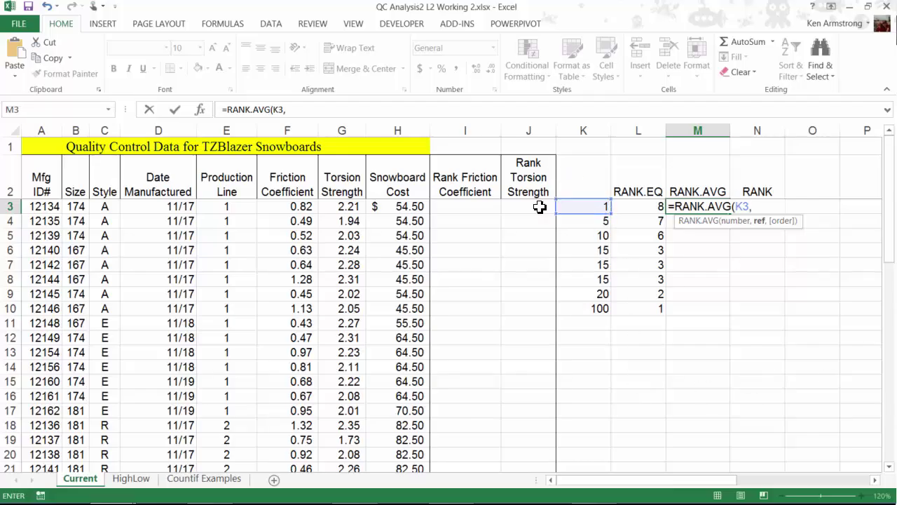
left_click_drag(584, 210, 594, 307)
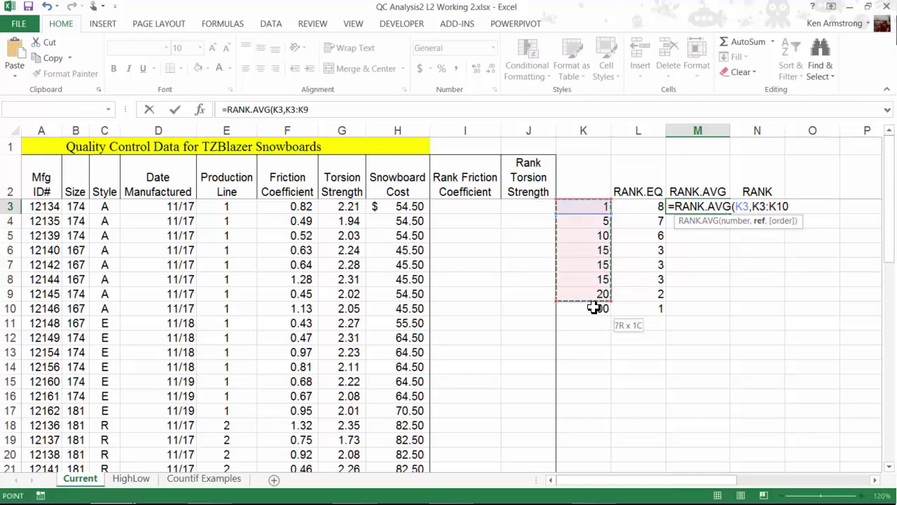
left_click(294, 110)
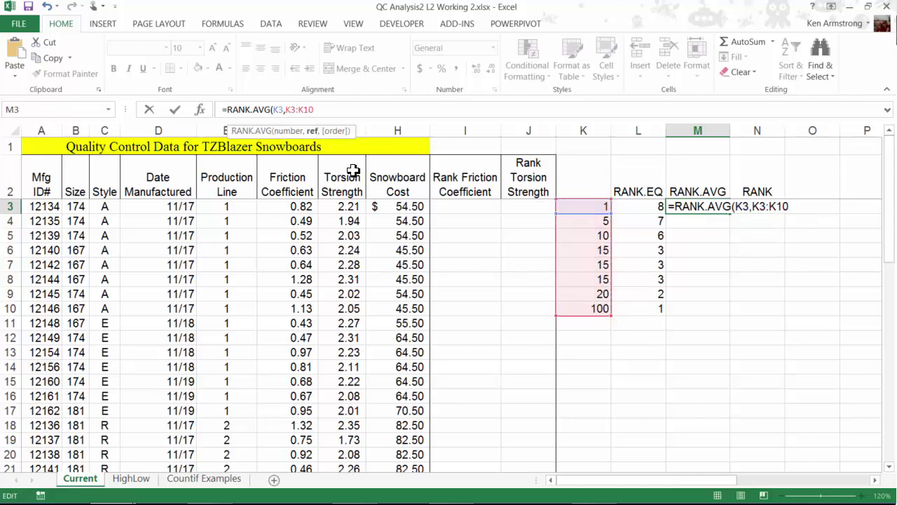
type("$3:K")
type("$10")
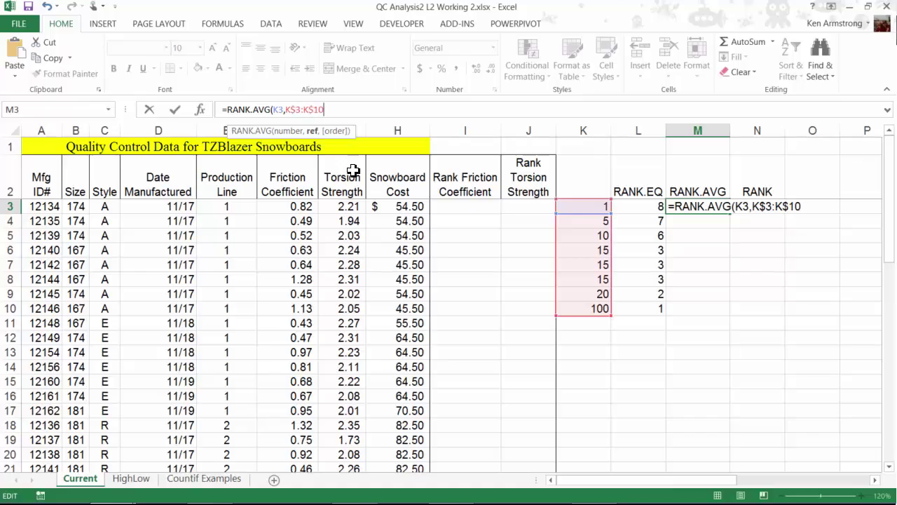
type(",0)")
key("Return")
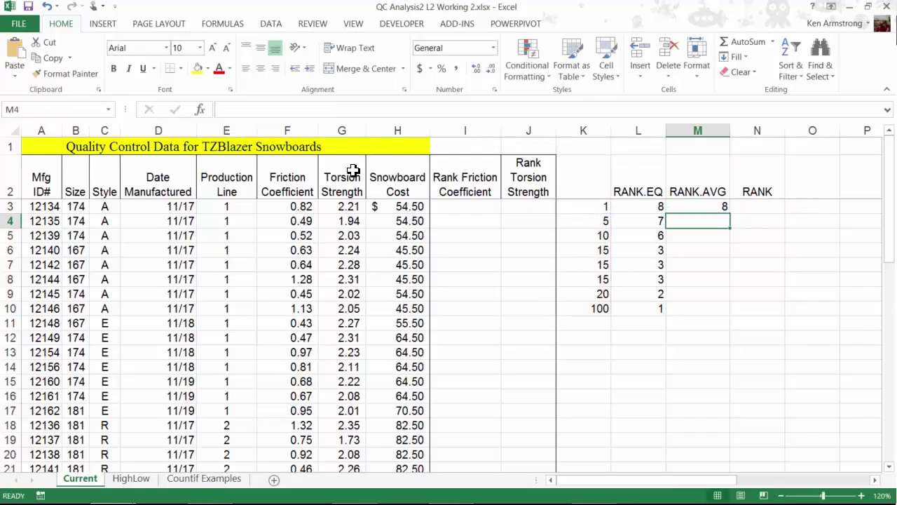
Copy the RANK.AVG formula down M3:M10, undoing the fill that overran row 10.
key("Up")
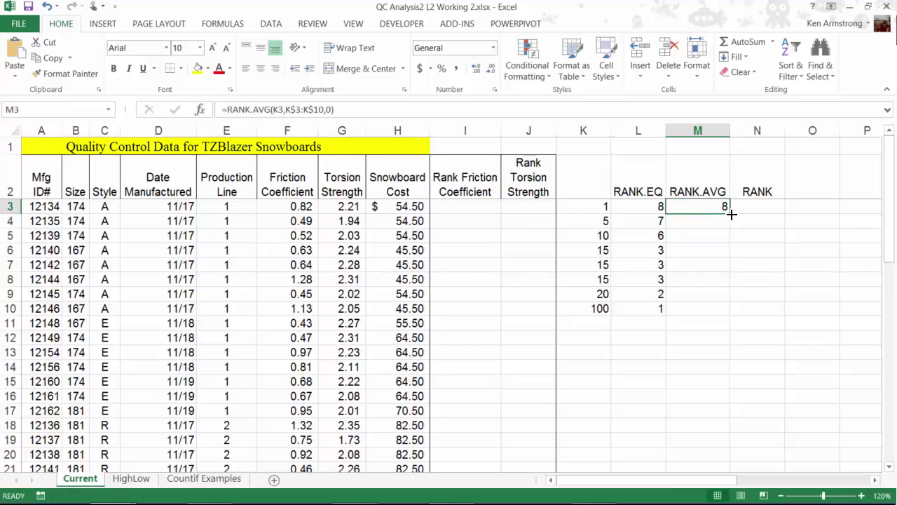
double_click(732, 217)
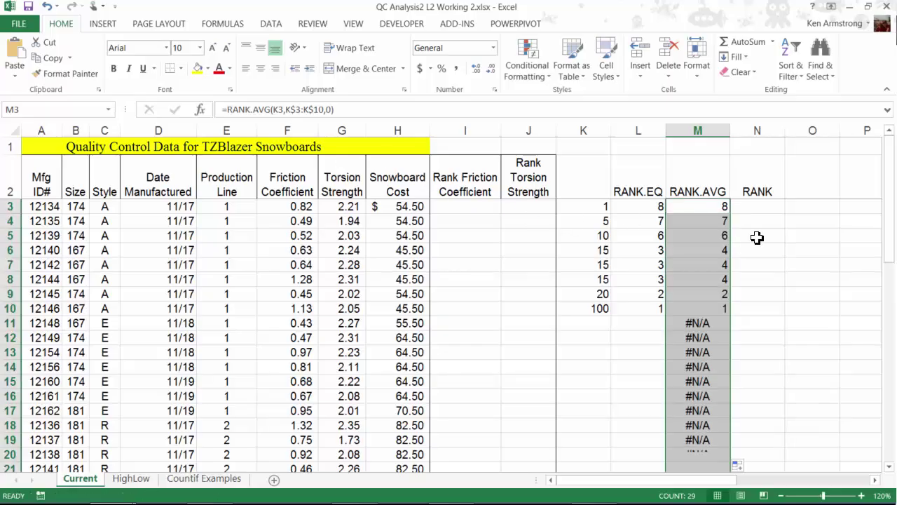
key("ctrl+z")
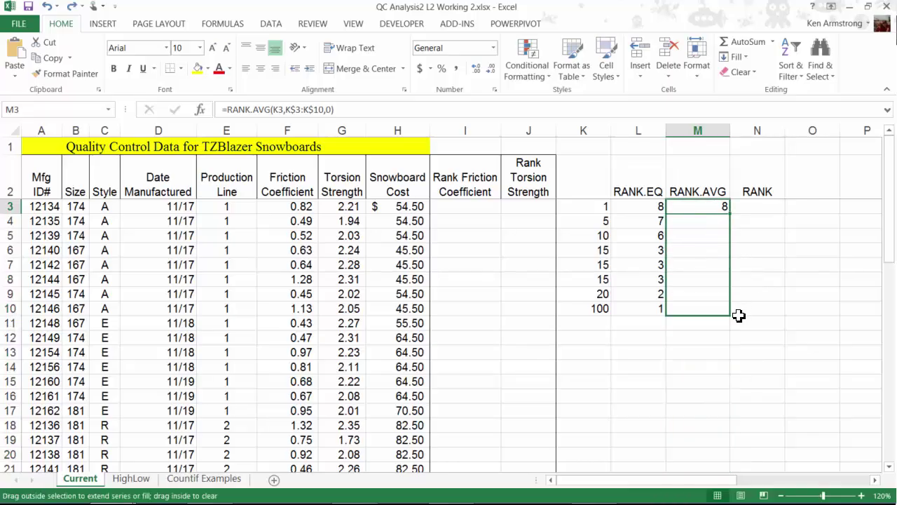
left_click_drag(733, 225, 738, 314)
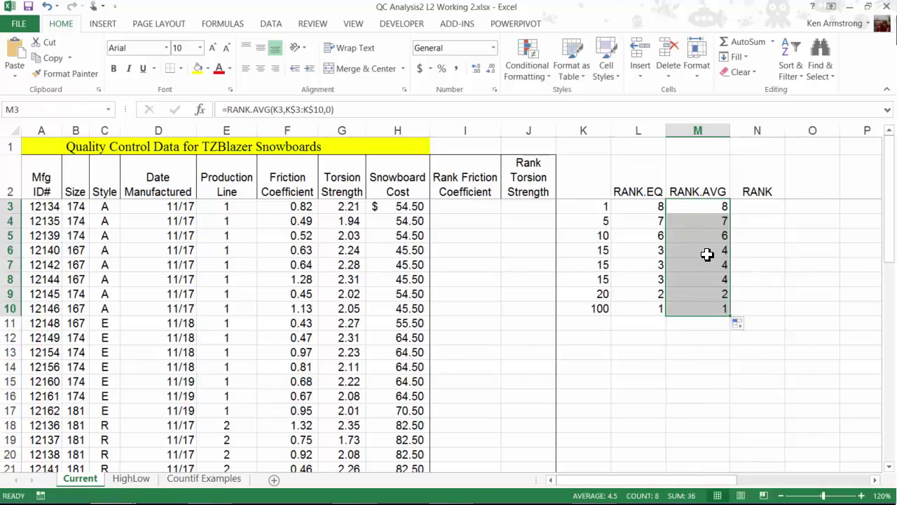
Compare the tied average ranks in M6:M8 with the RANK.EQ ranks in L6:L8.
left_click_drag(705, 253, 706, 279)
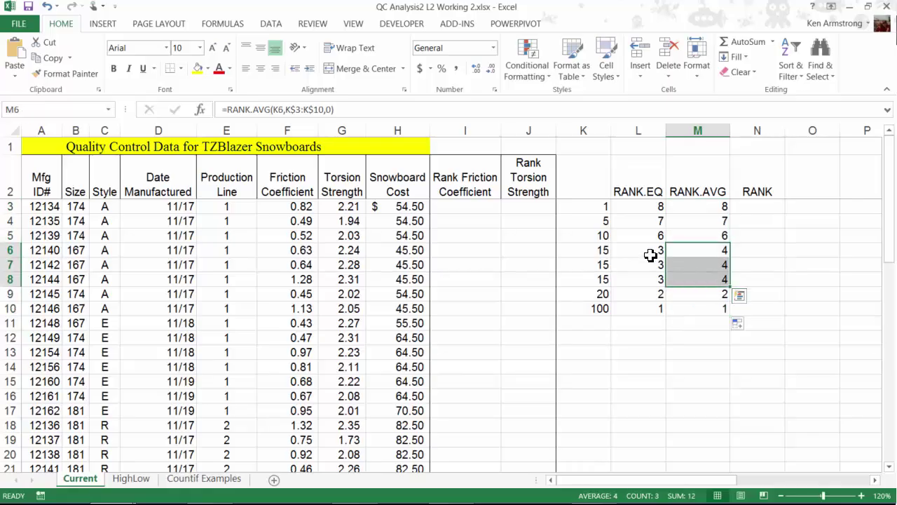
left_click_drag(650, 254, 658, 279)
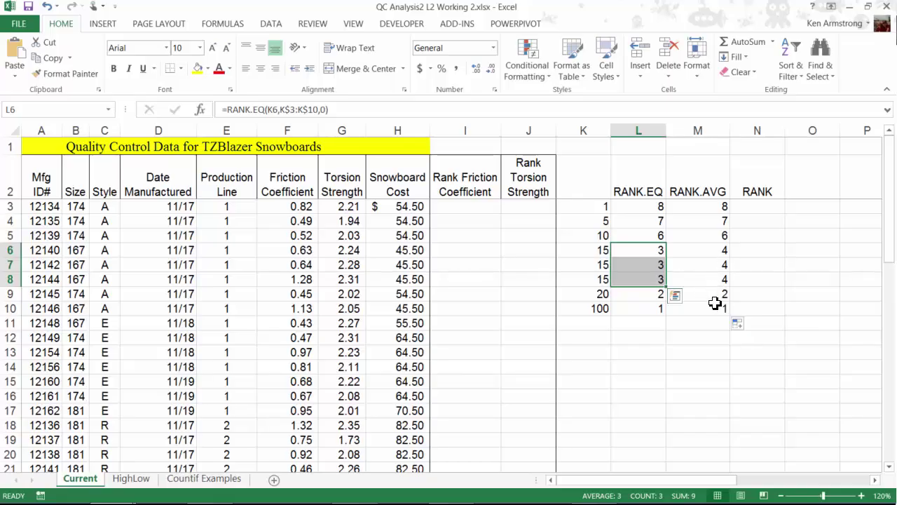
left_click(713, 303)
left_click(712, 295)
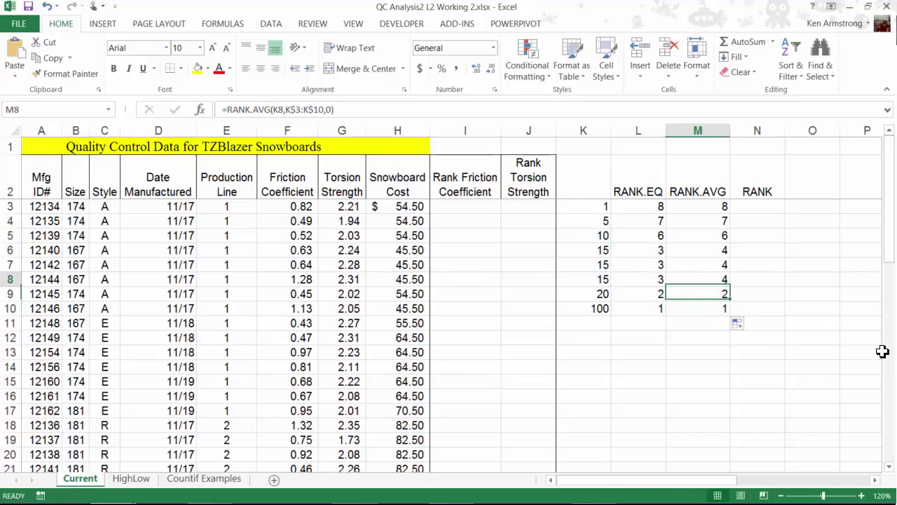
left_click(704, 279)
left_click_drag(704, 251, 708, 279)
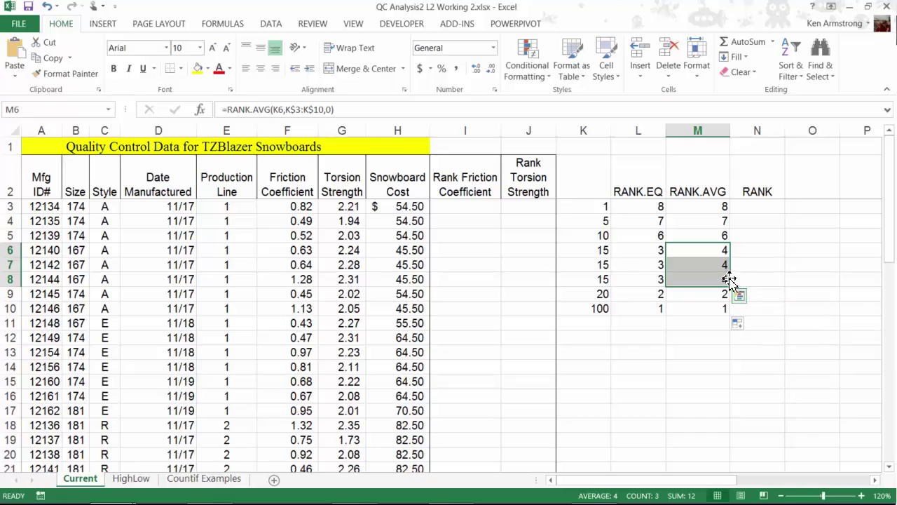
Start a legacy RANK formula in N3 ranking K3 against K3:K10.
left_click(755, 208)
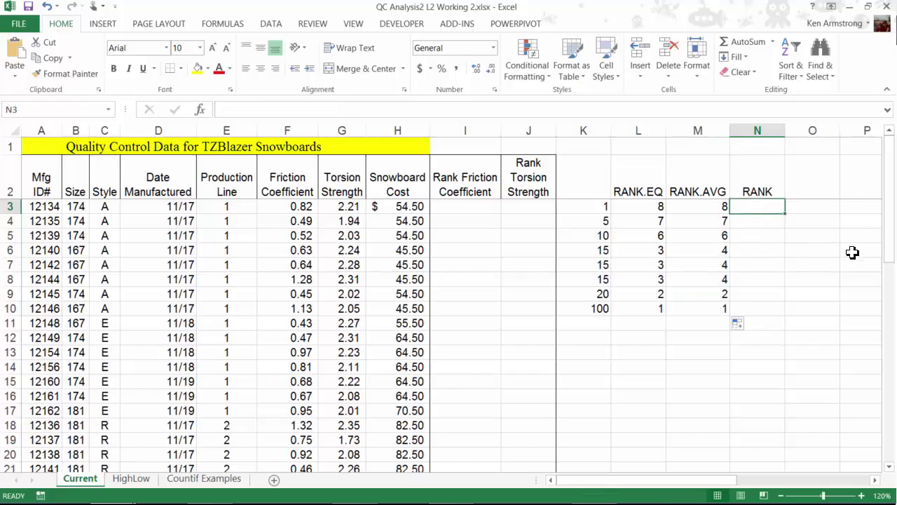
type("=rank")
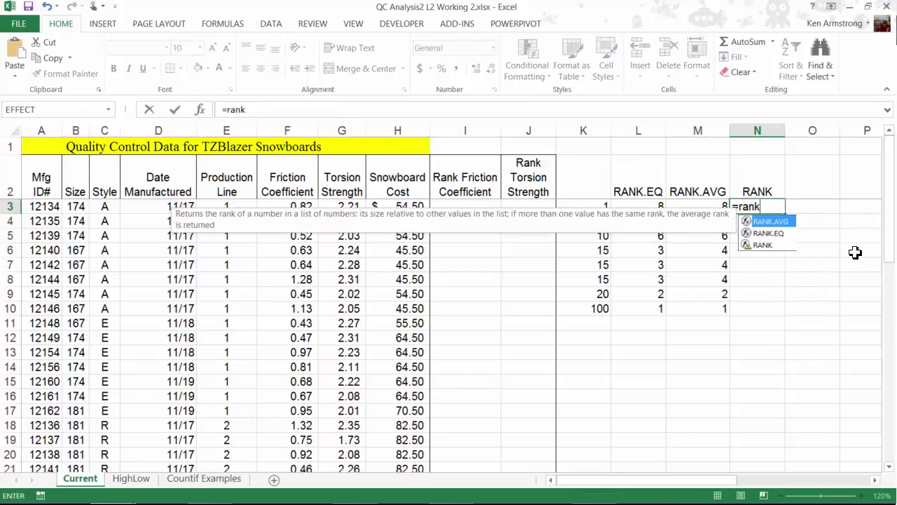
key("Down")
key("Down")
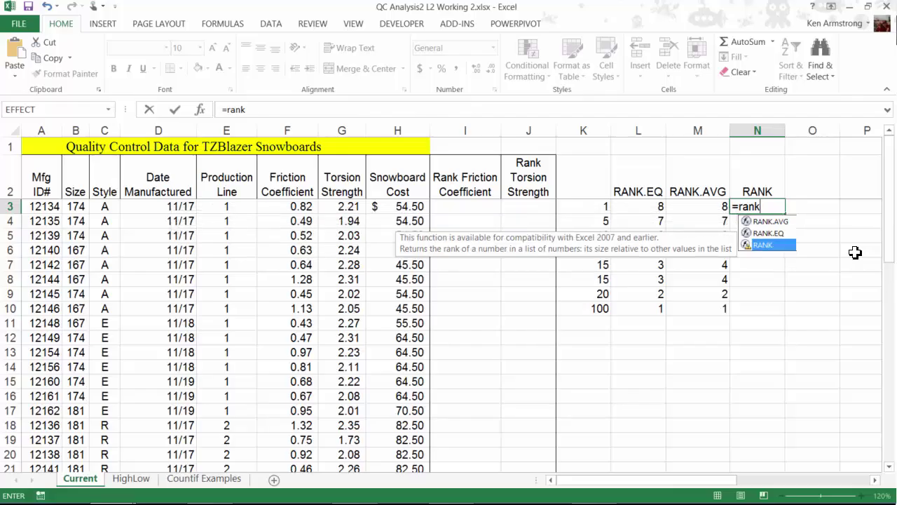
key("Tab")
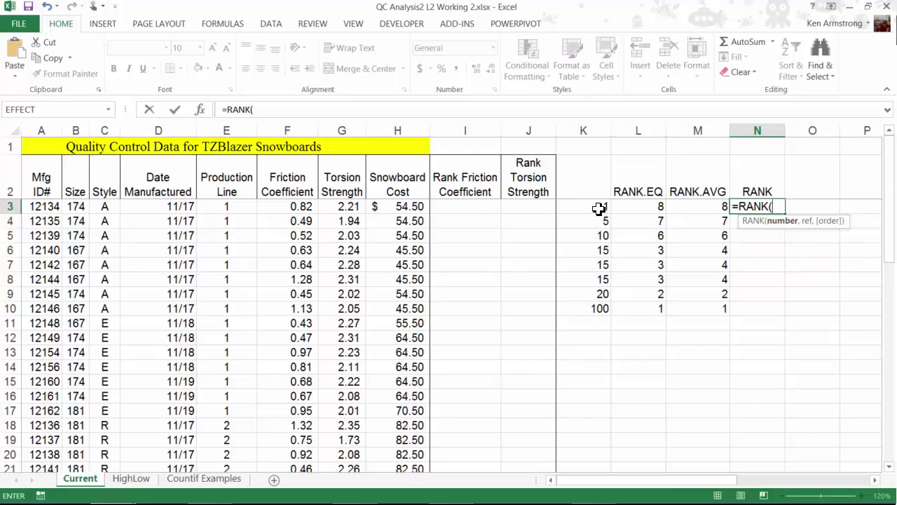
left_click(597, 208)
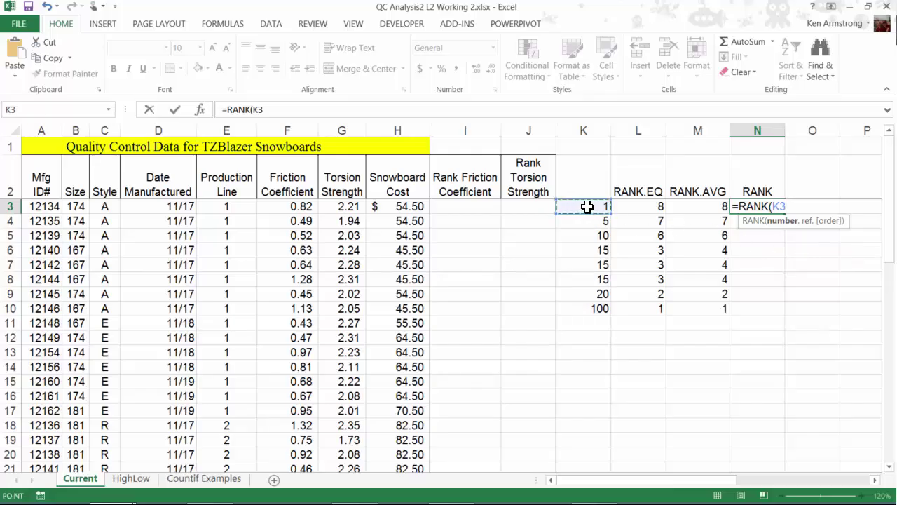
type(",")
mouse_move(587, 206)
left_mouse_down()
mouse_move(577, 265)
mouse_move(587, 308)
left_mouse_up()
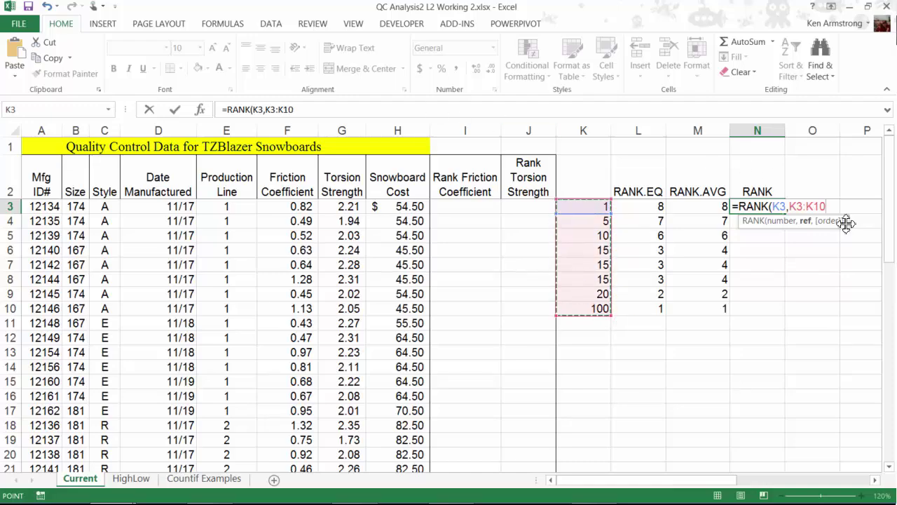
Lock the range rows and finish =RANK(K3,K$3:K$10,0) in descending order.
left_click(265, 109)
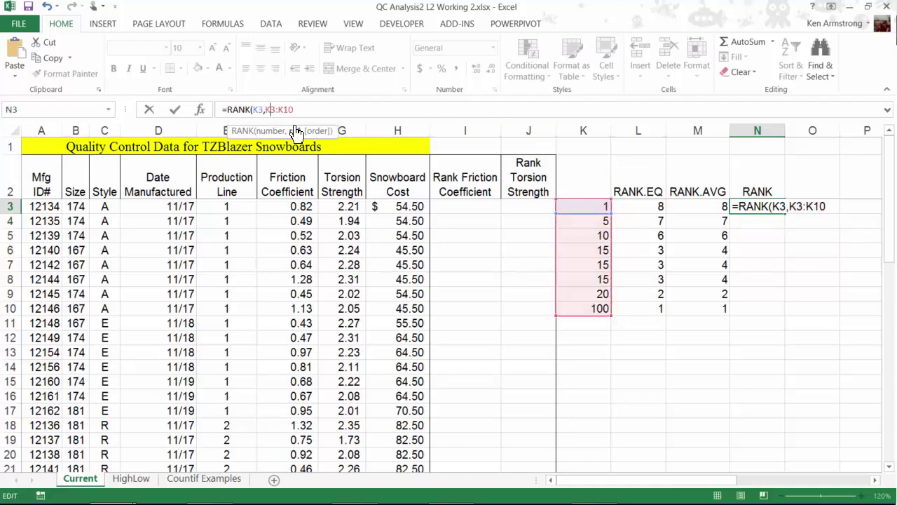
type("$")
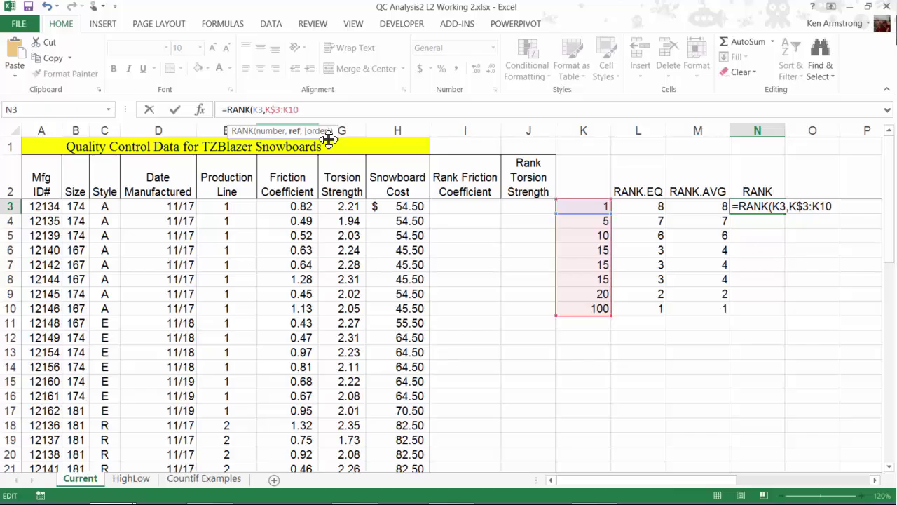
key("Right")
key("Right")
key("Right")
type("$10")
type(",")
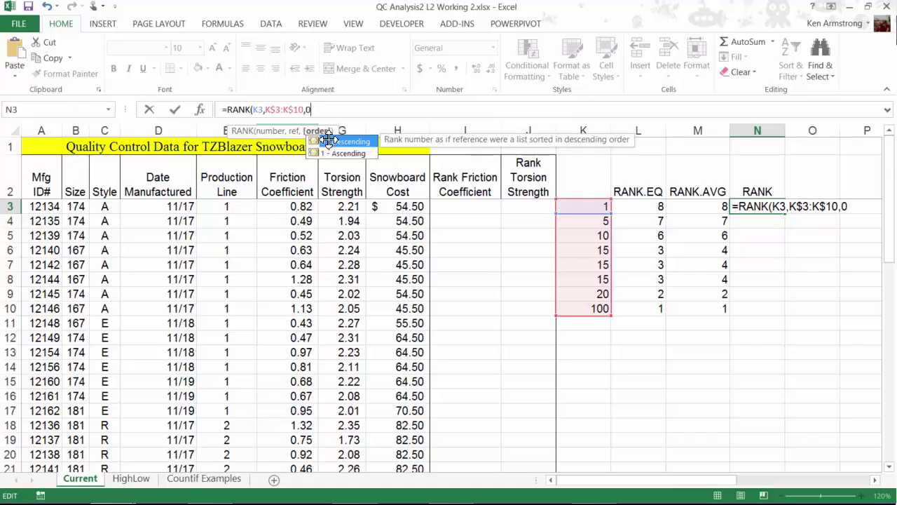
double_click(329, 141)
type(")")
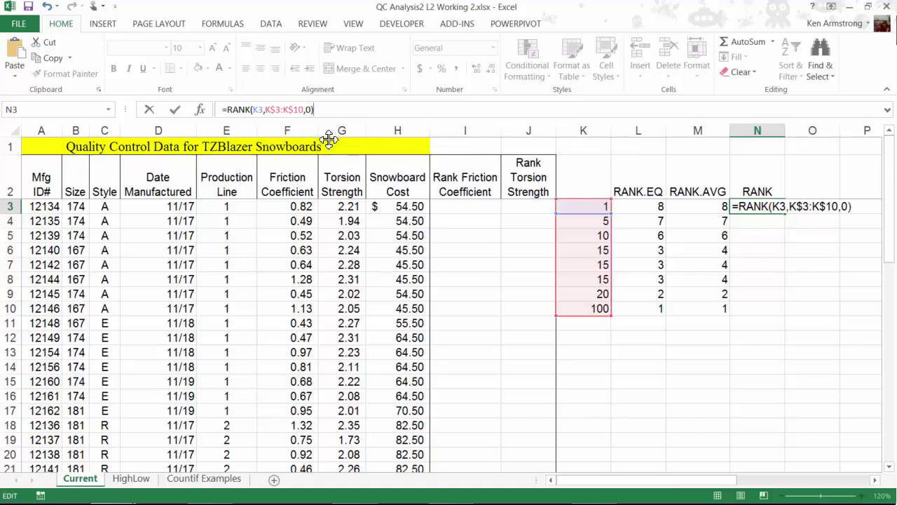
key("ctrl+Return")
Fill RANK down to N10 and select L3:L10 with N3:N10 to compare.
key("shift+Down")
key("shift+Down")
key("shift+Down")
key("shift+Down")
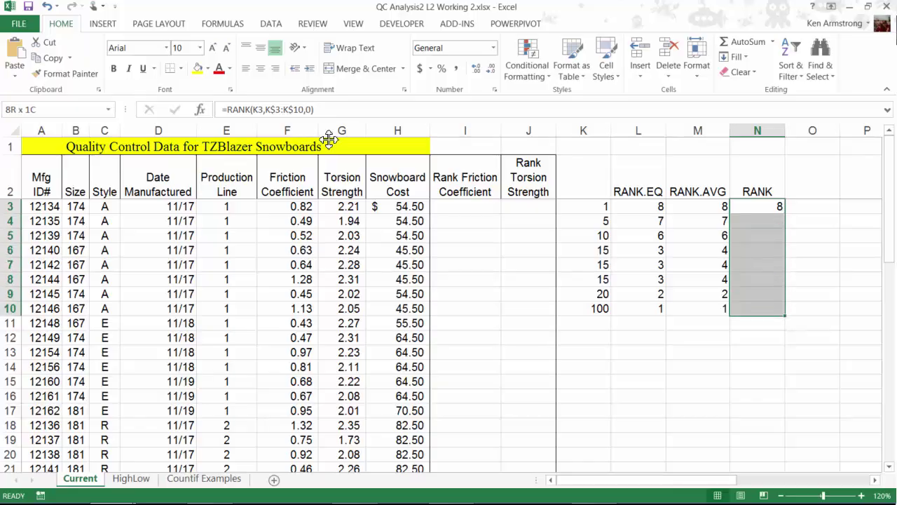
key("ctrl+d")
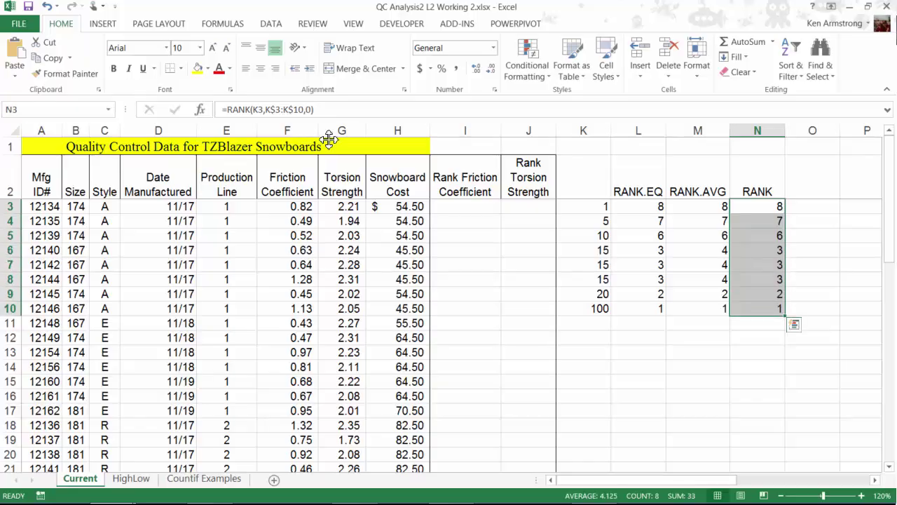
left_click(818, 261)
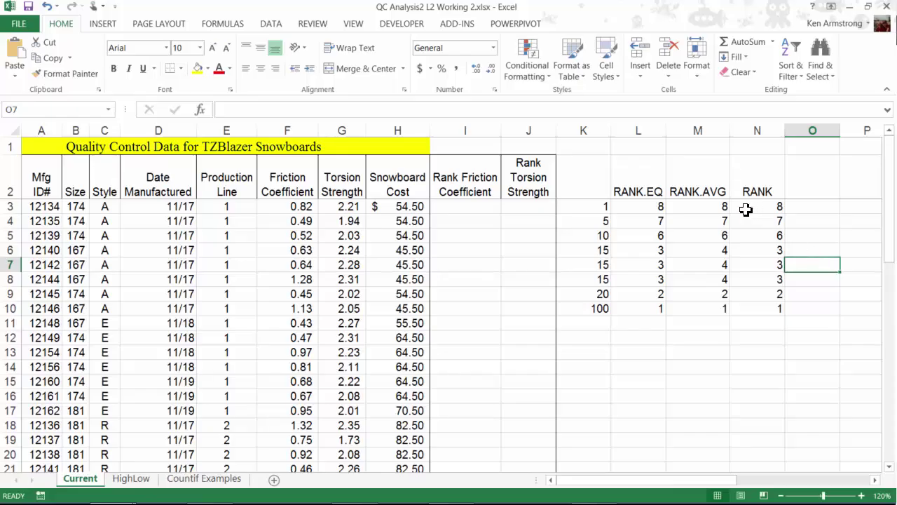
left_click_drag(639, 209, 654, 303)
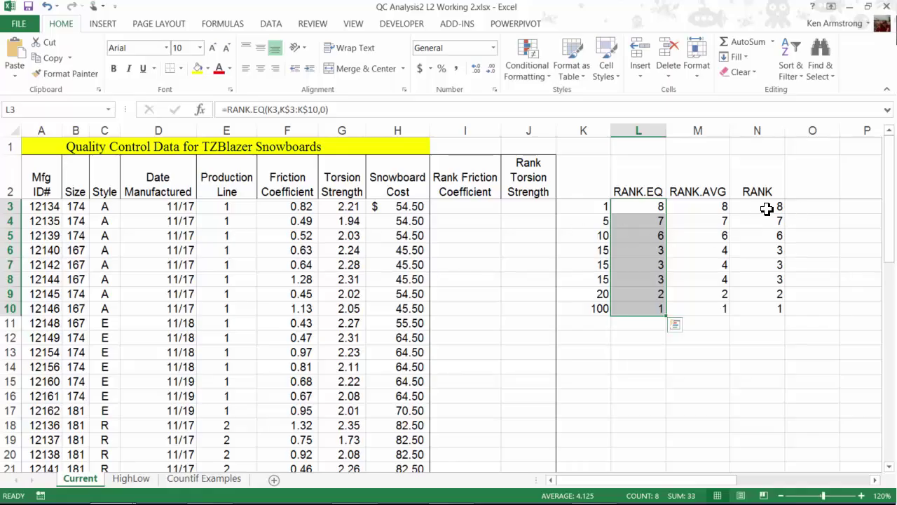
left_click_drag(766, 209, 766, 310, "ctrl")
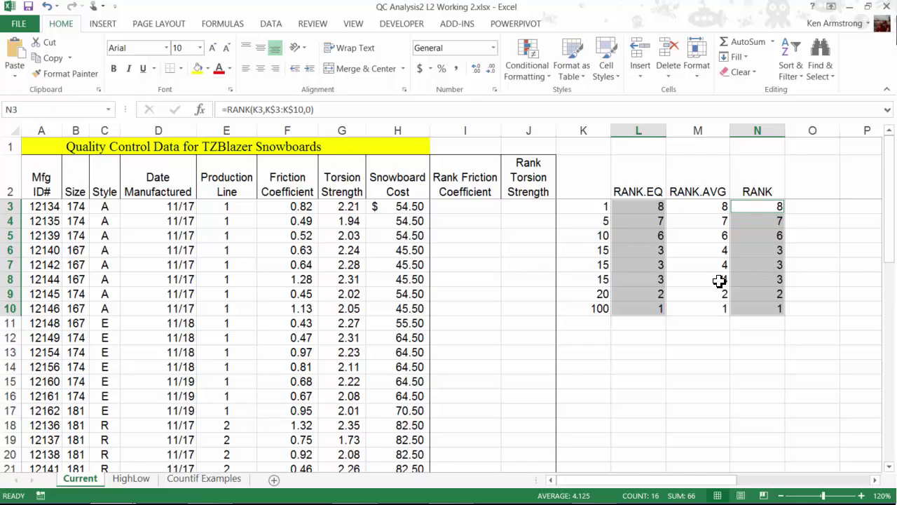
Start a RANK.EQ formula in I3 ranking F3 against friction coefficients F3:F31.
left_click(629, 257)
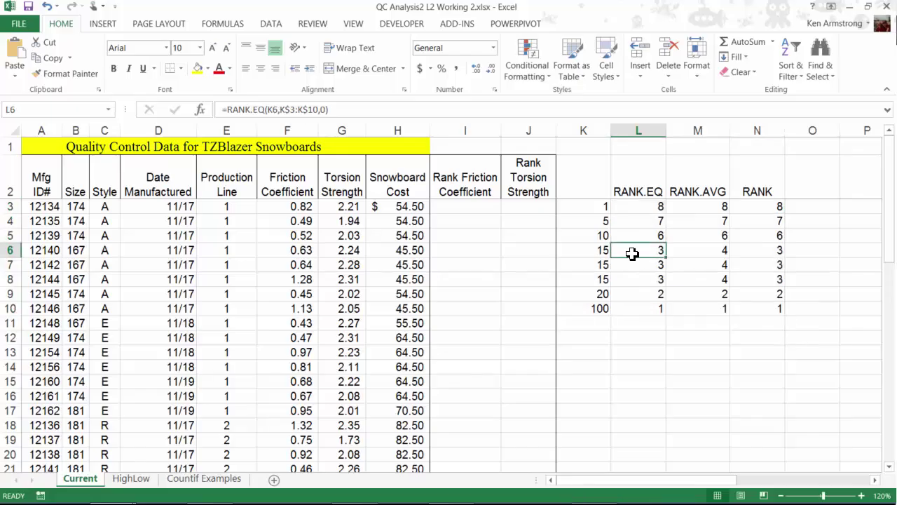
left_click(459, 207)
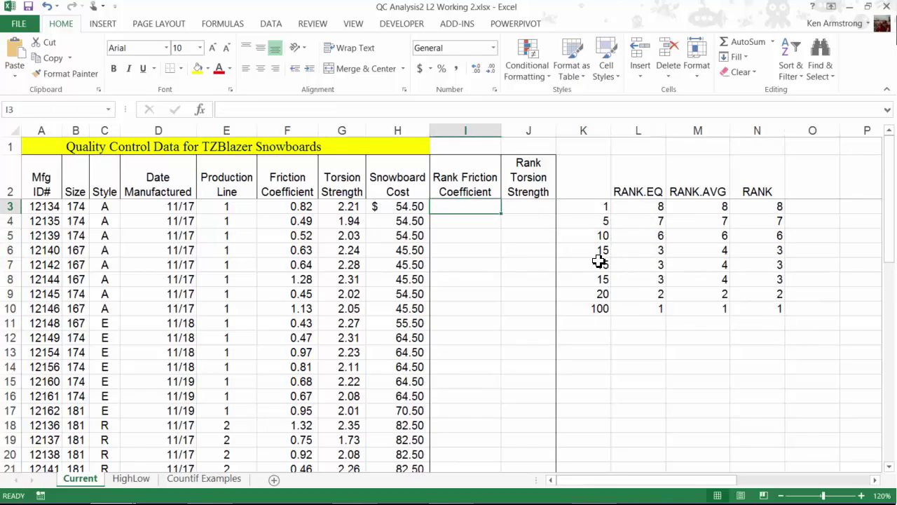
type("=")
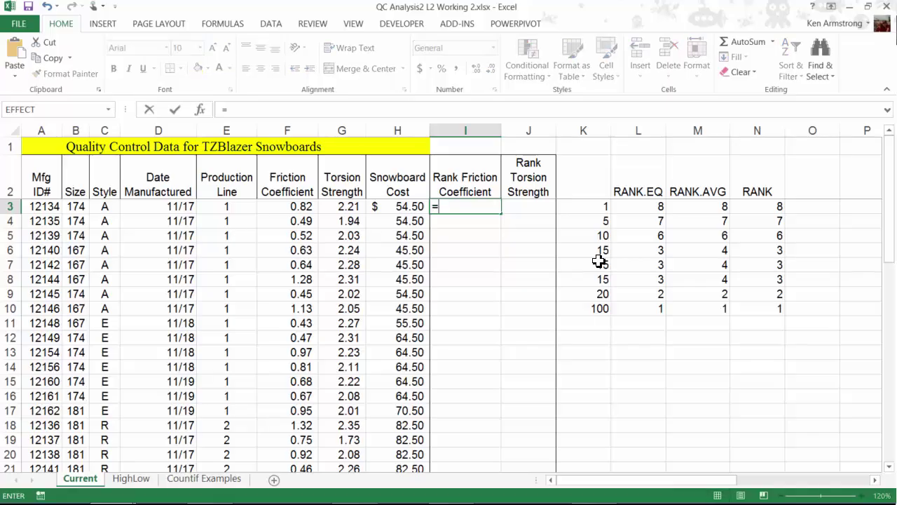
type("rank.")
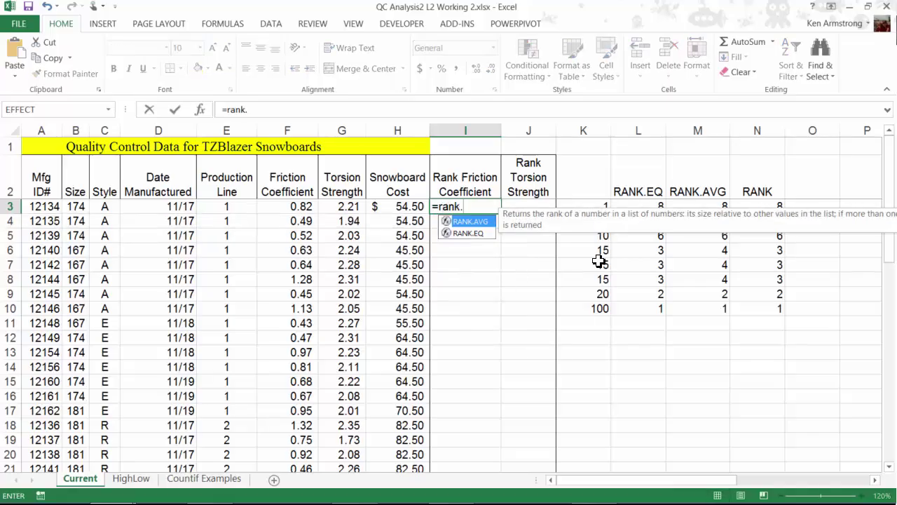
key("Down")
key("Tab")
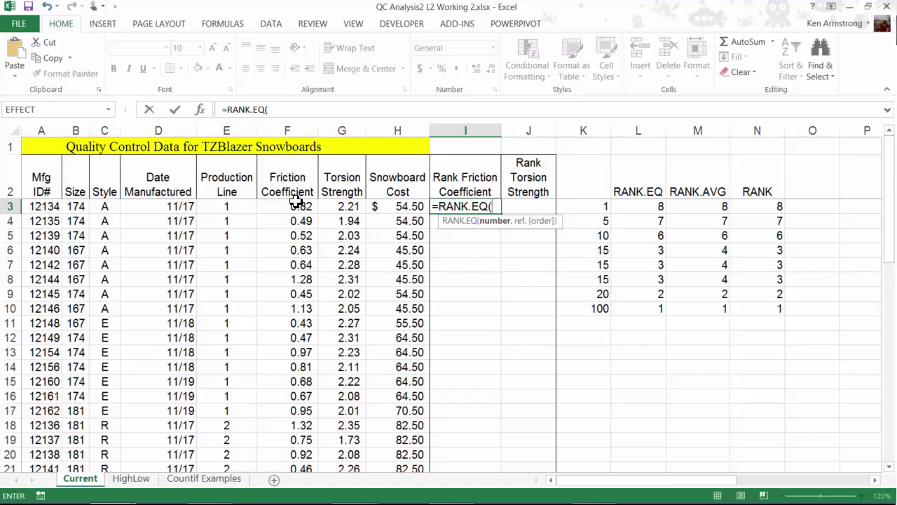
left_click(289, 207)
type(",")
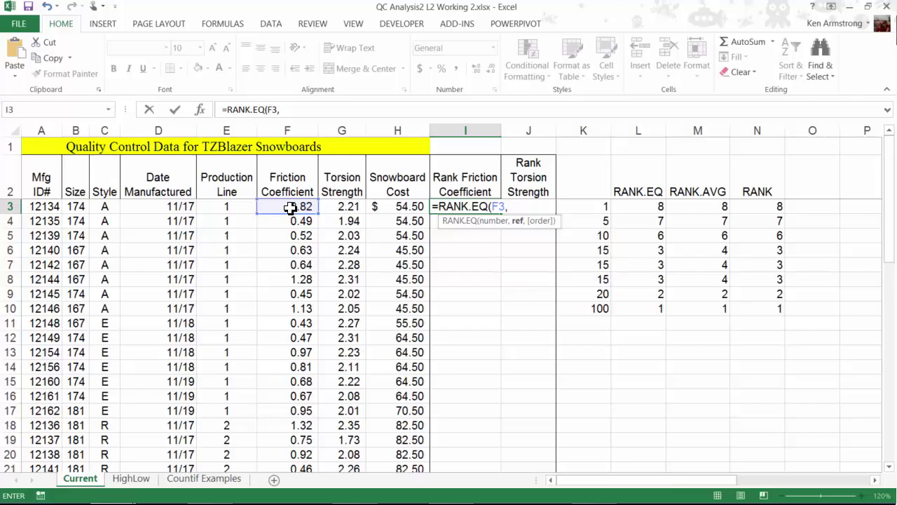
left_click_drag(289, 208, 297, 438)
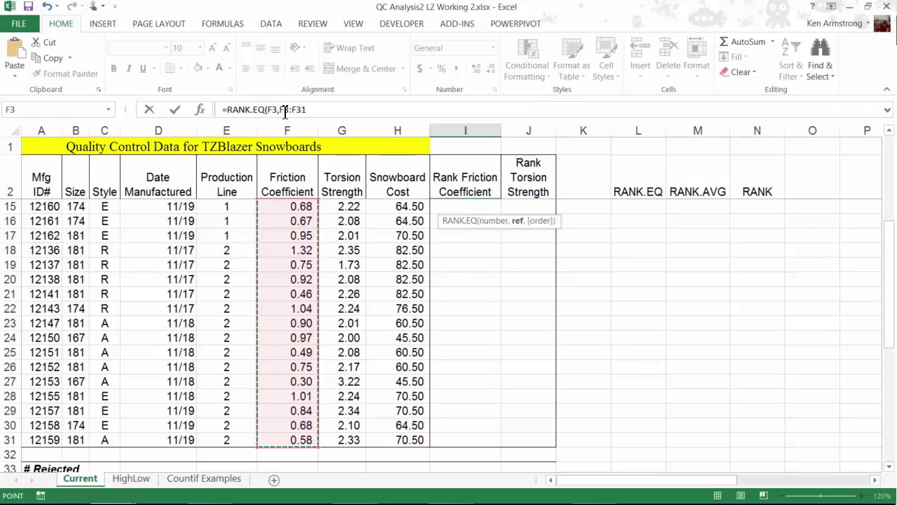
Lock the range to F$3:F$31 and finish I3 in ascending order, giving rank 18.
left_click(286, 110)
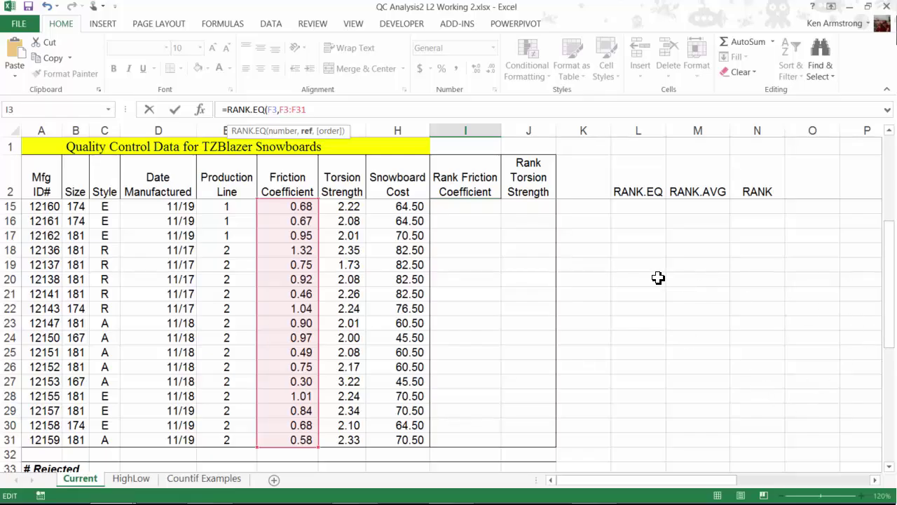
type("$")
key("Right")
key("Right")
type("$")
key("Right")
type(",")
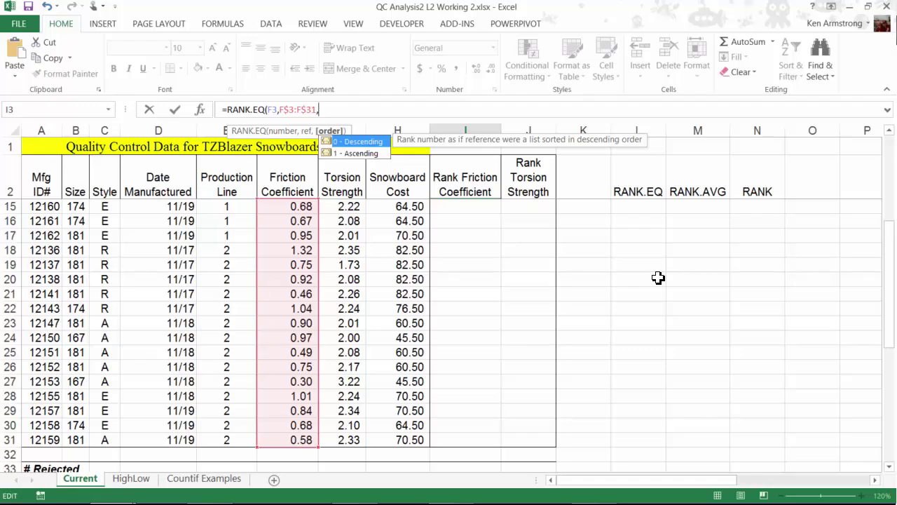
key("Down")
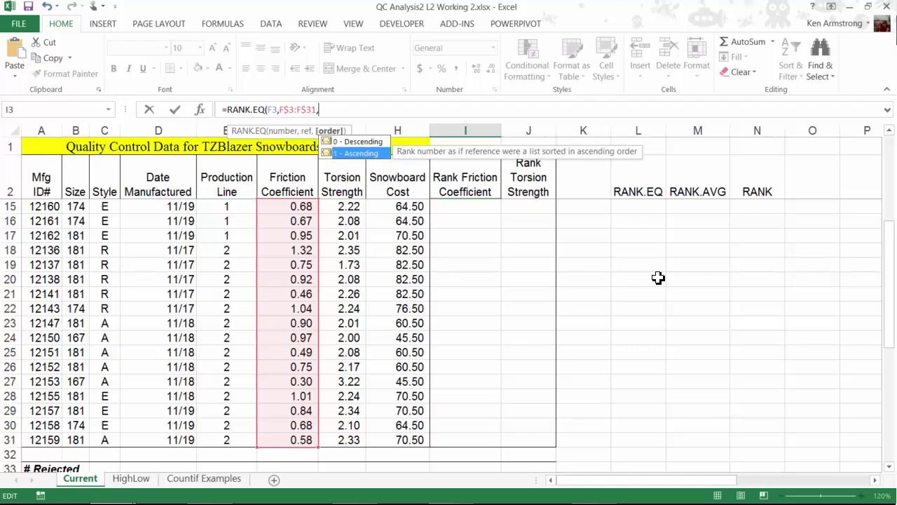
key("Tab")
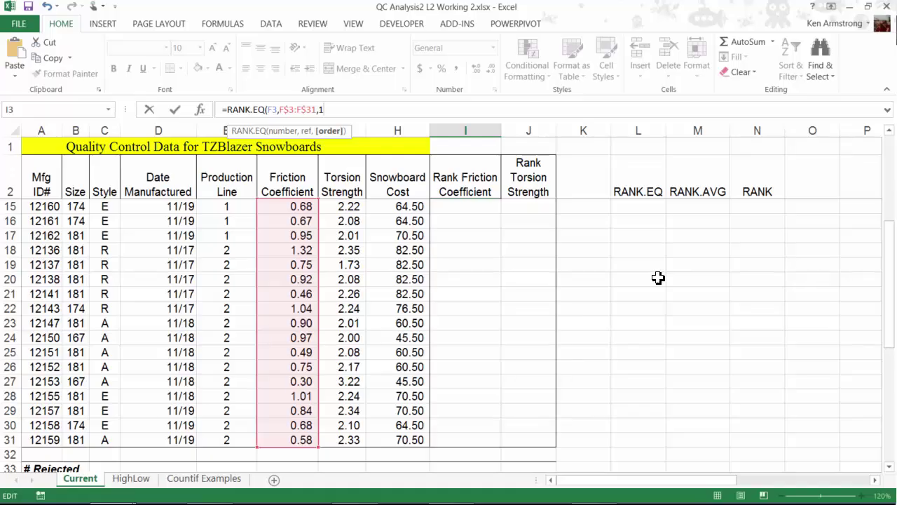
type(")")
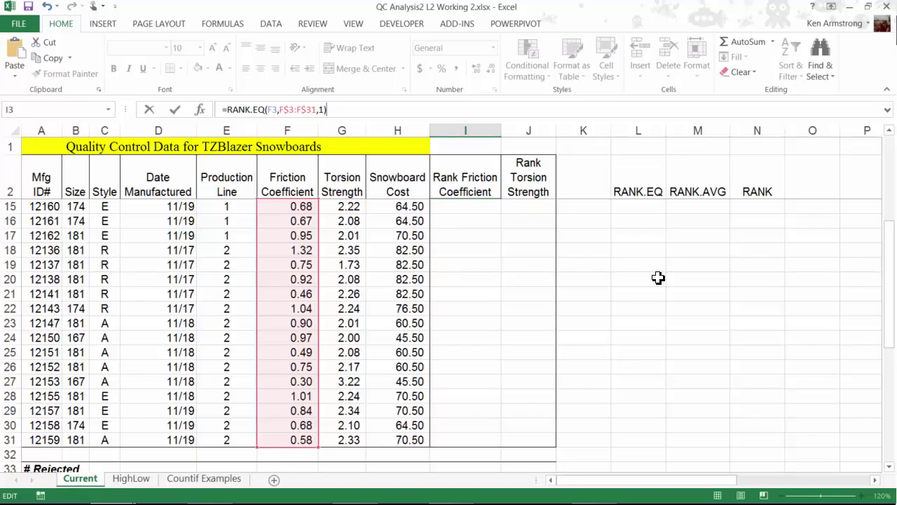
key("shift+Return")
Copy the friction rank formula down to I31 and check the row 27 result.
key("Down")
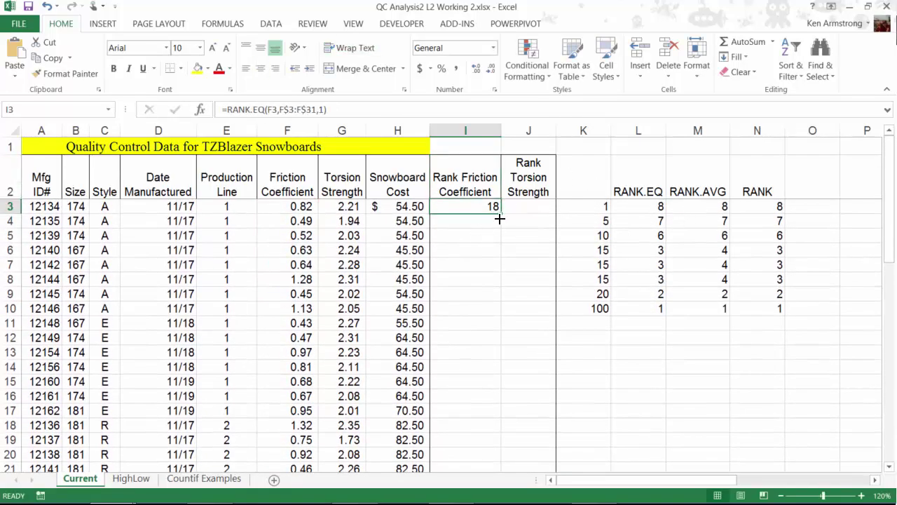
left_click_drag(502, 216, 502, 217)
double_click(502, 216)
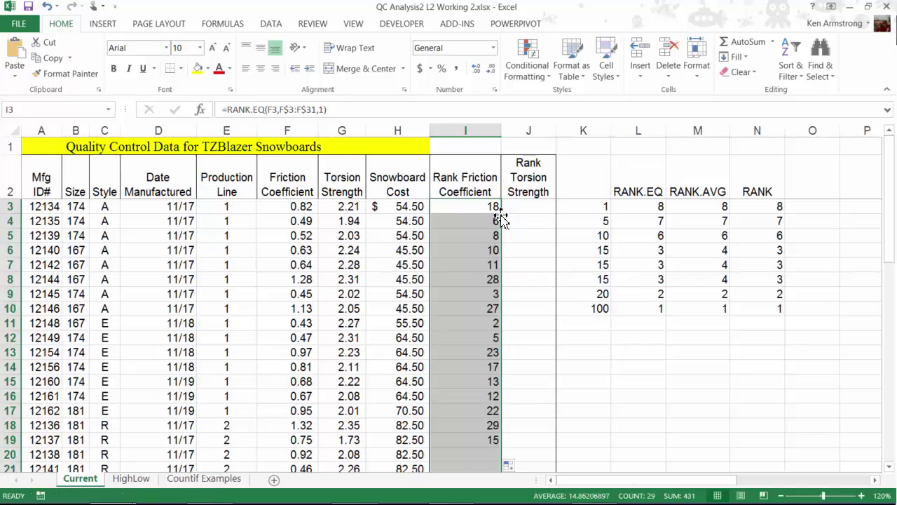
scroll(491, 232, "down", 8)
scroll(487, 234, "up", 7)
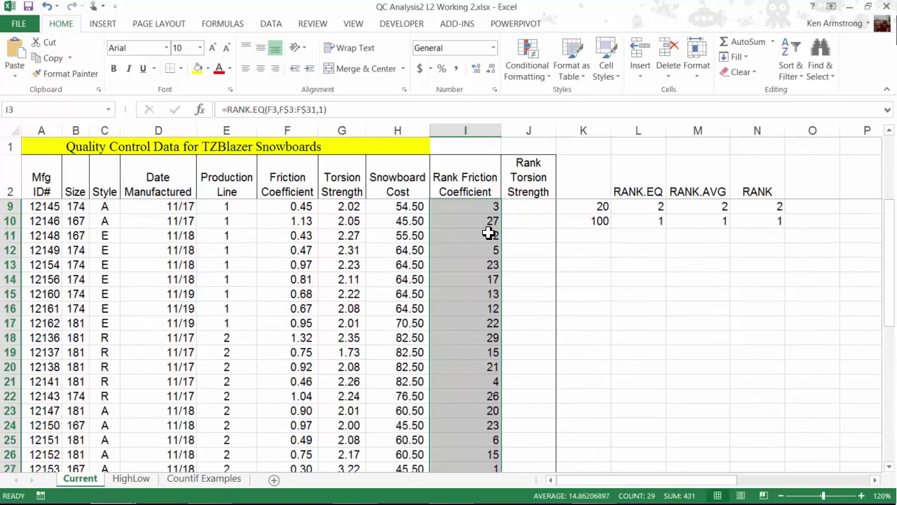
scroll(487, 234, "down", 4)
left_click(466, 340)
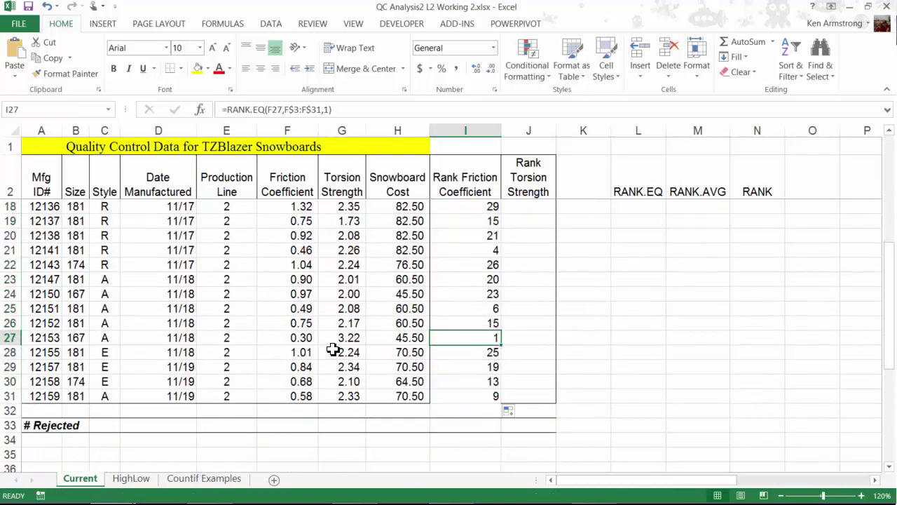
Fill the 0.30 and 1.32 friction cells yellow.
key("Left")
key("Left")
key("Left")
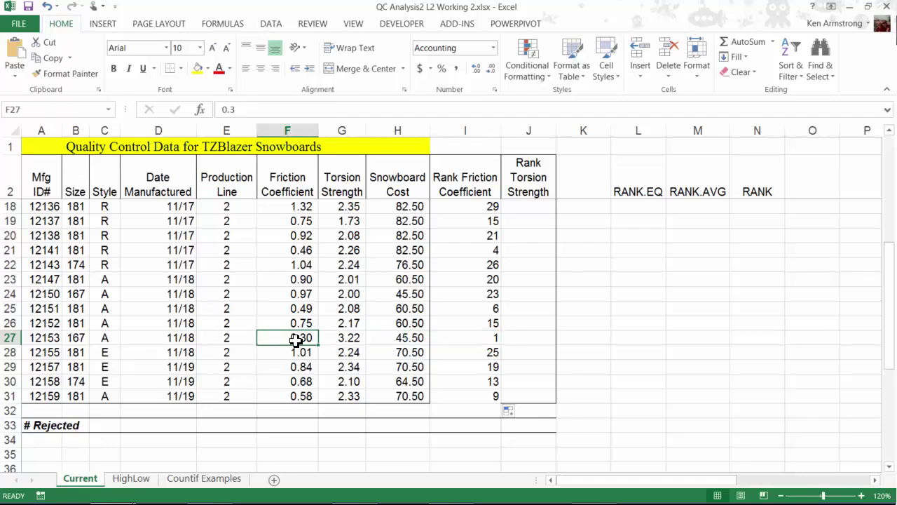
left_click(198, 68)
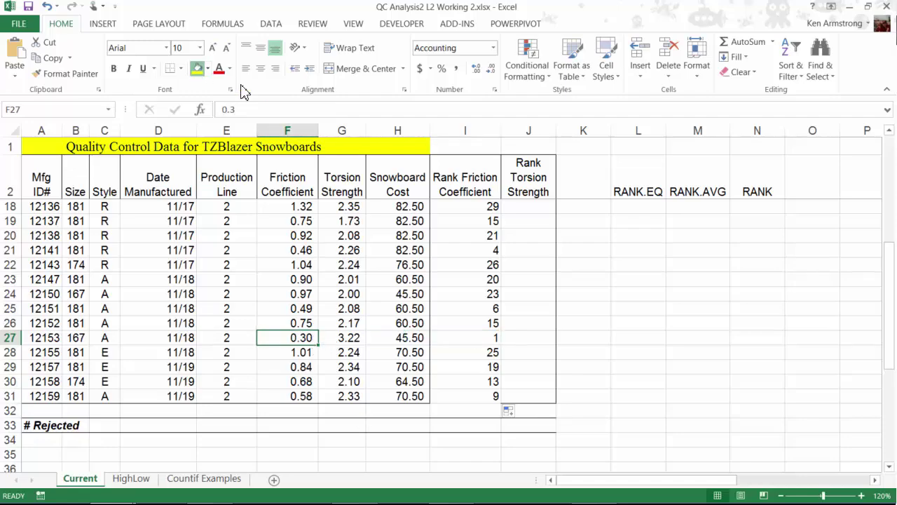
left_click(473, 206)
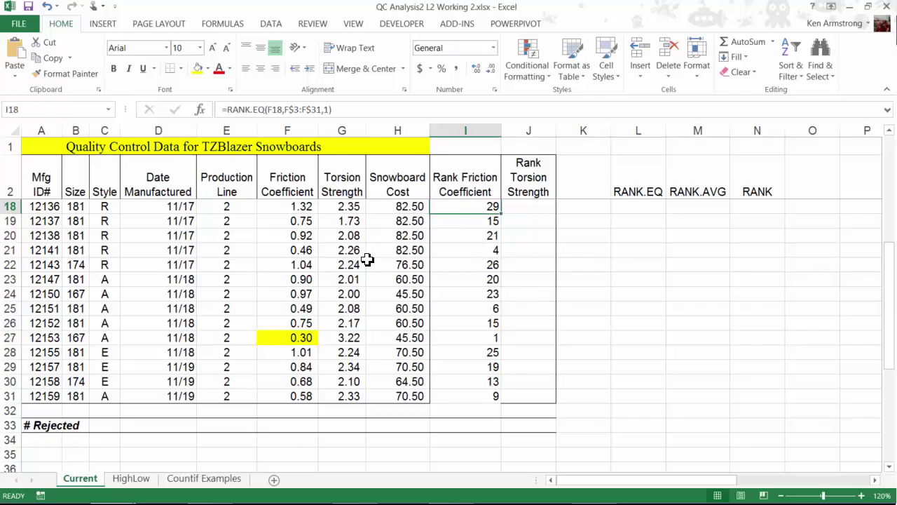
left_click(303, 207)
left_click(198, 68)
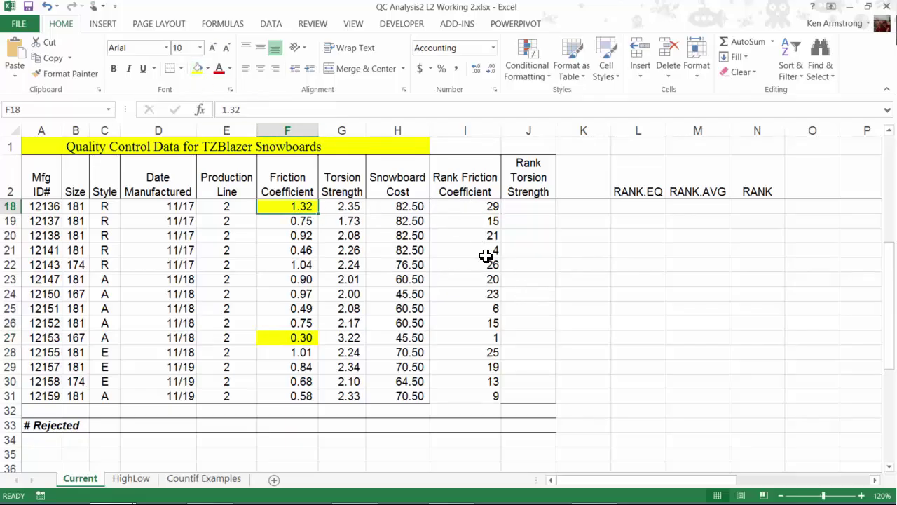
scroll(480, 262, "up", 1)
scroll(480, 262, "up", 4)
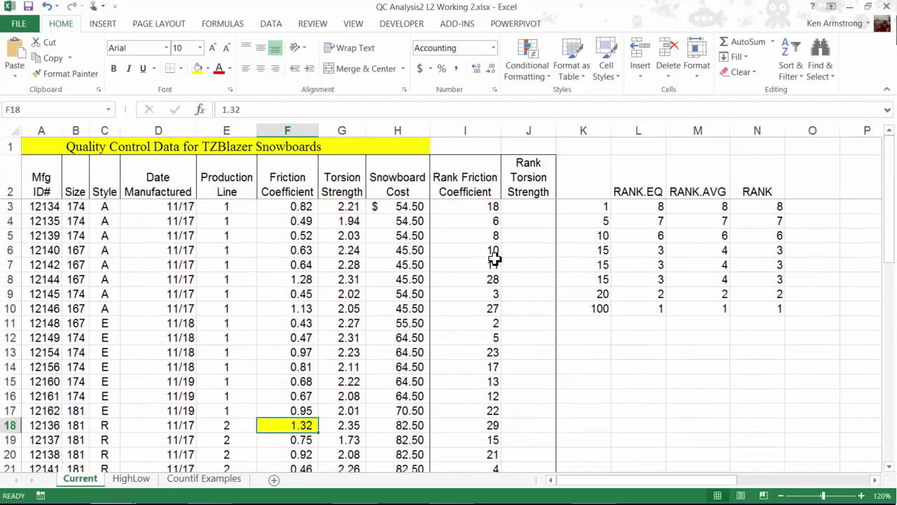
Compare the empty J3 torsion rank cell with the friction rank formula in I3.
left_click(529, 208)
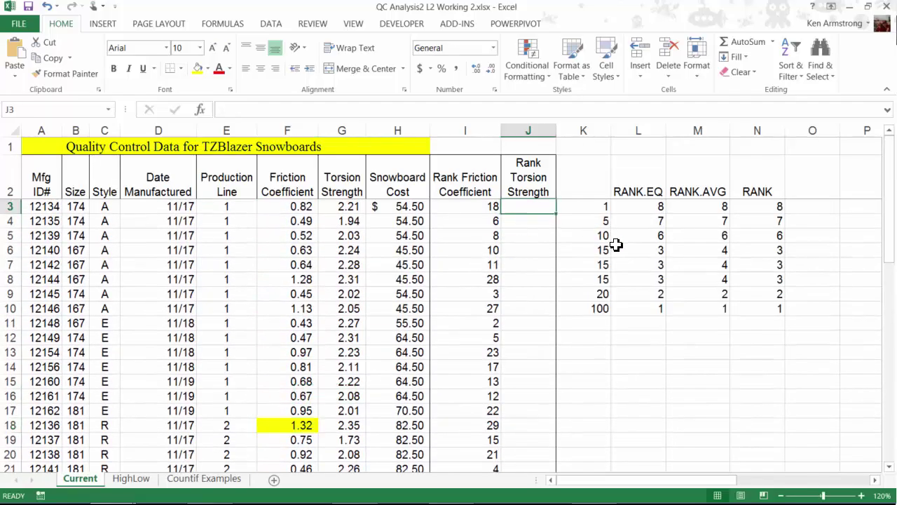
key("Left")
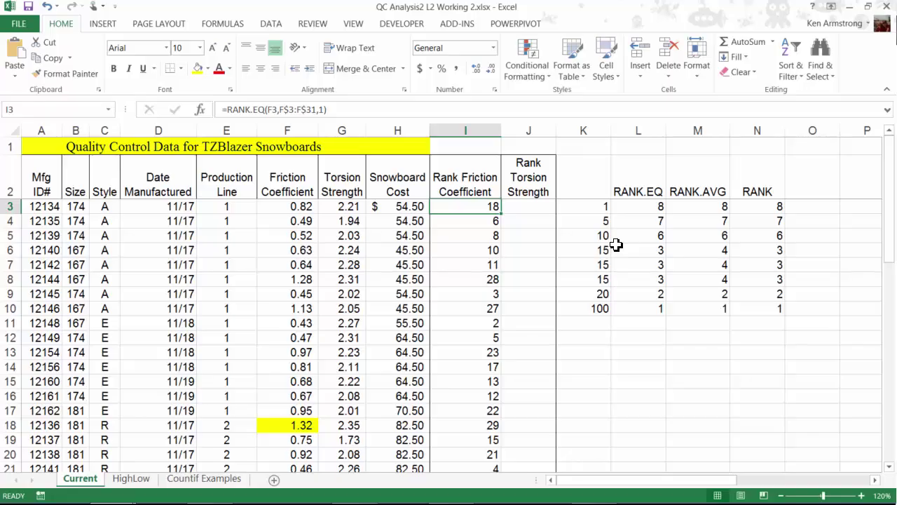
key("Right")
key("Left")
Review and recommit I3's RANK.EQ formula, then select I3:J3.
left_click(274, 110)
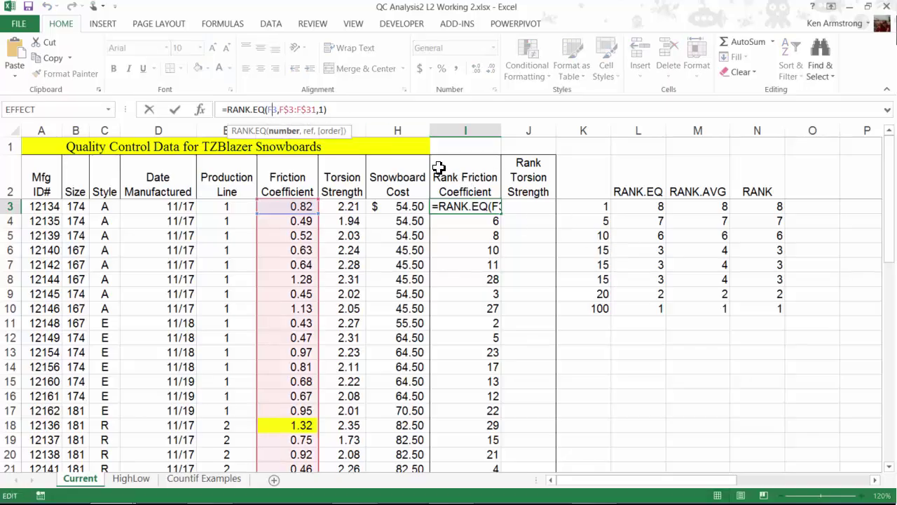
left_click_drag(286, 110, 290, 110)
left_click(290, 110)
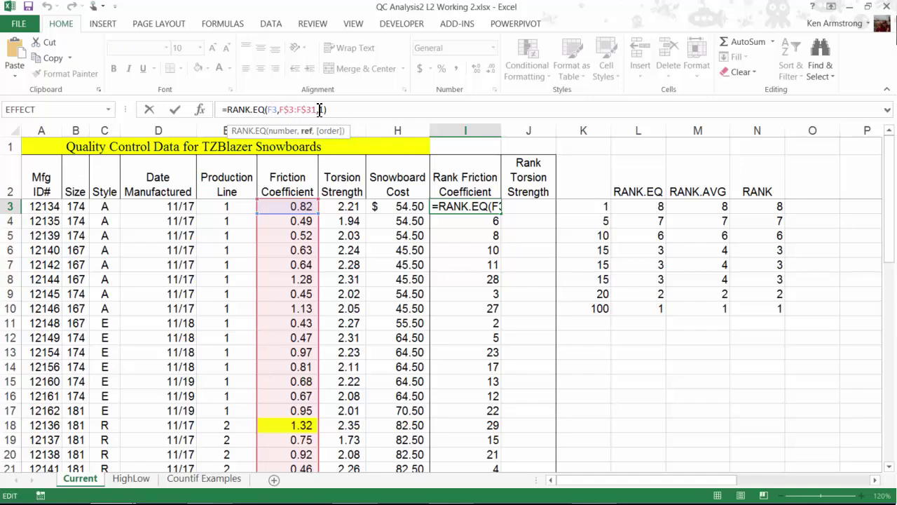
type("1")
key("Left")
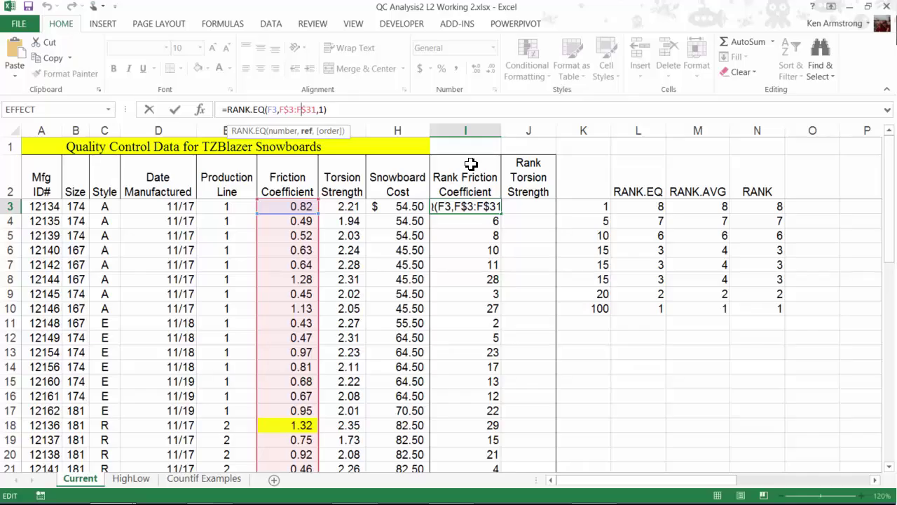
key("Left")
key("Left")
key("Left")
key("Left")
key("Left")
key("Left")
key("Left")
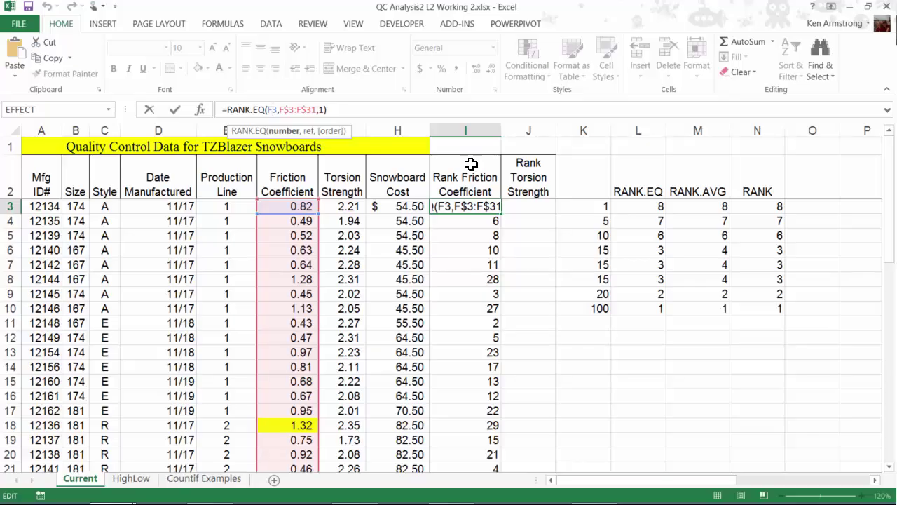
key("Return")
key("Up")
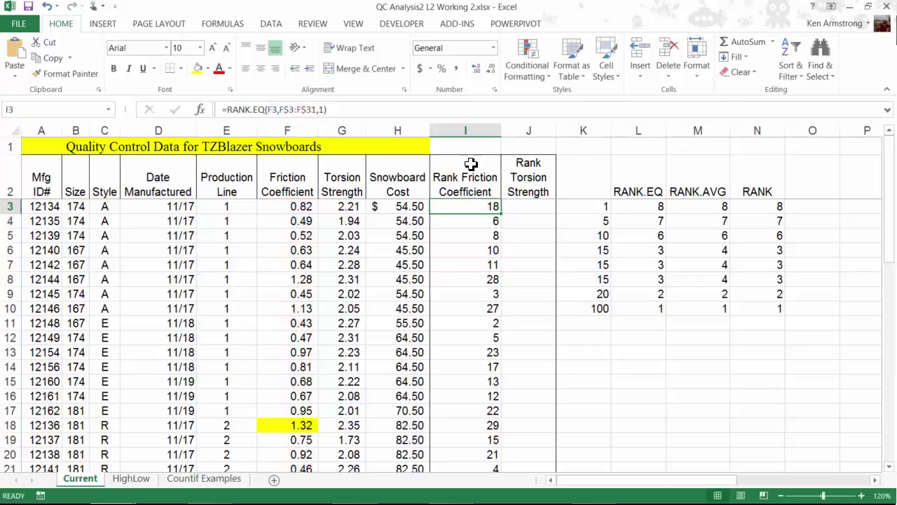
key("shift+Right")
Fill I3's formula into J3 and change its order argument from 1 to 0.
key("ctrl+r")
key("Right")
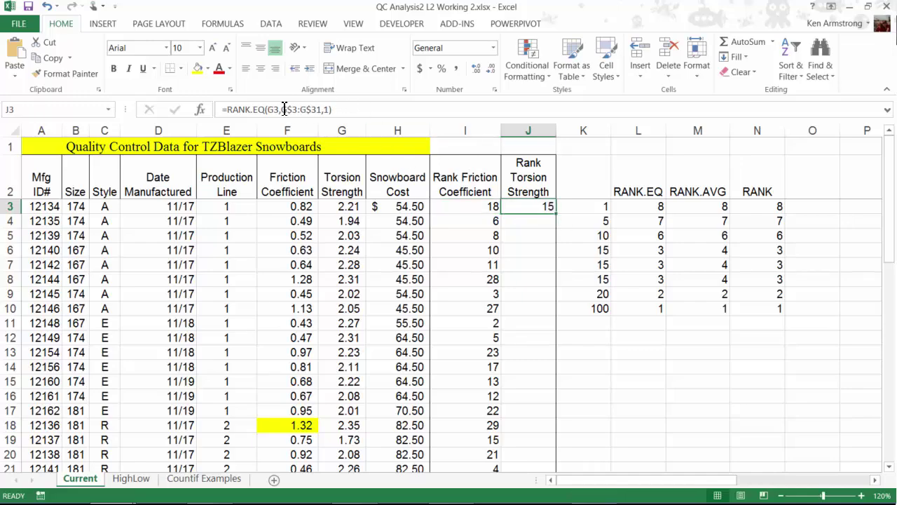
left_click(346, 110)
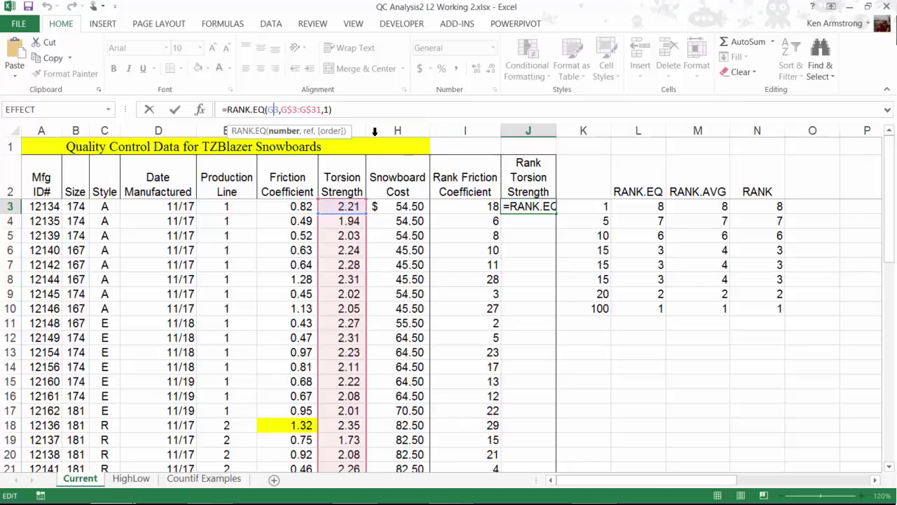
left_click(331, 111)
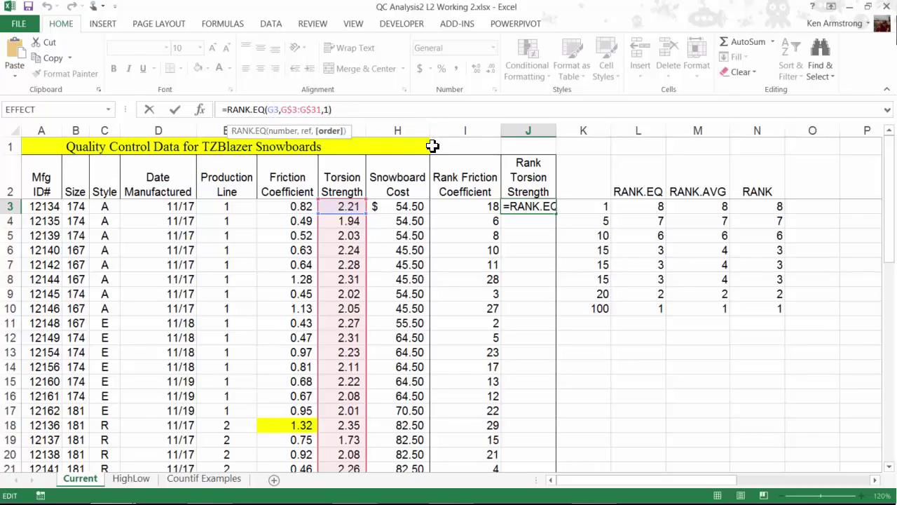
type(")")
key("BackSpace")
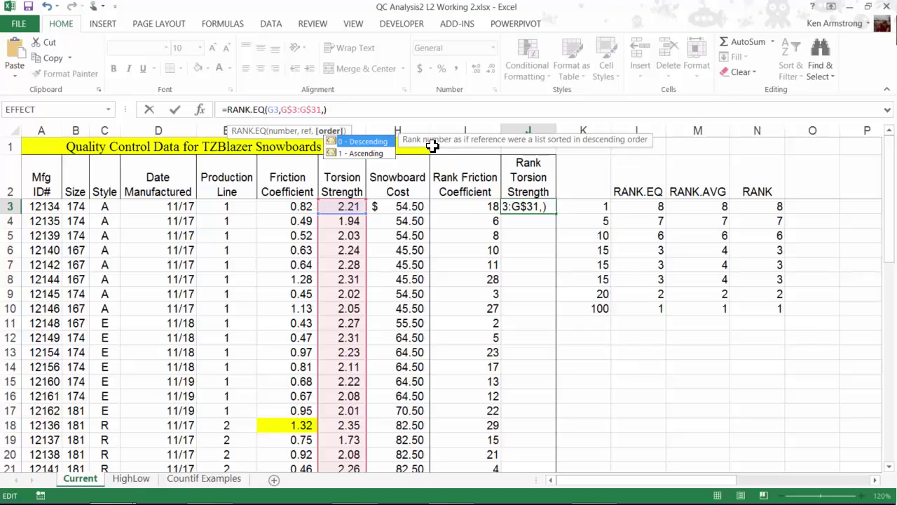
type("0")
Fill the descending torsion rank formula down column J to row 31.
key("ctrl+Return")
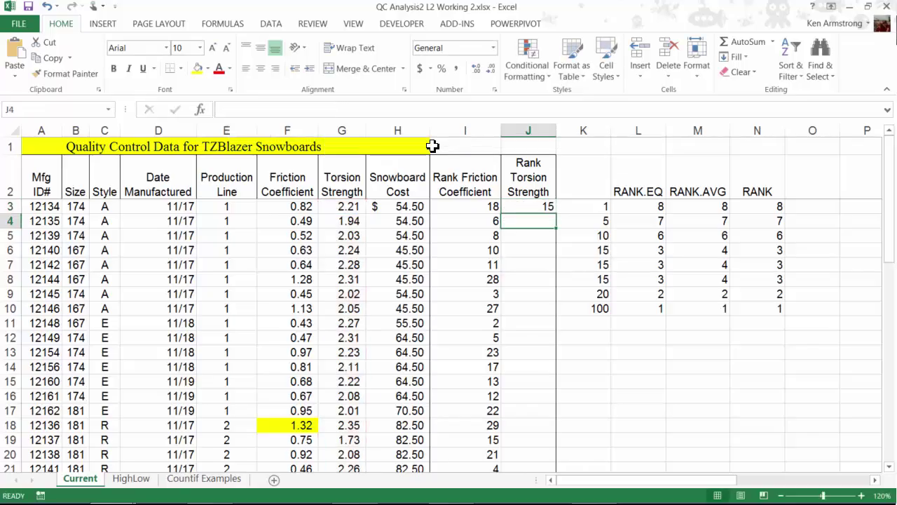
double_click(555, 212)
scroll(533, 271, "down", 1)
scroll(532, 272, "down", 1)
scroll(533, 271, "down", 1)
Highlight the strongest (3.22, rank 1) and weakest (1.73, rank 29) torsion values in yellow.
left_click(542, 424)
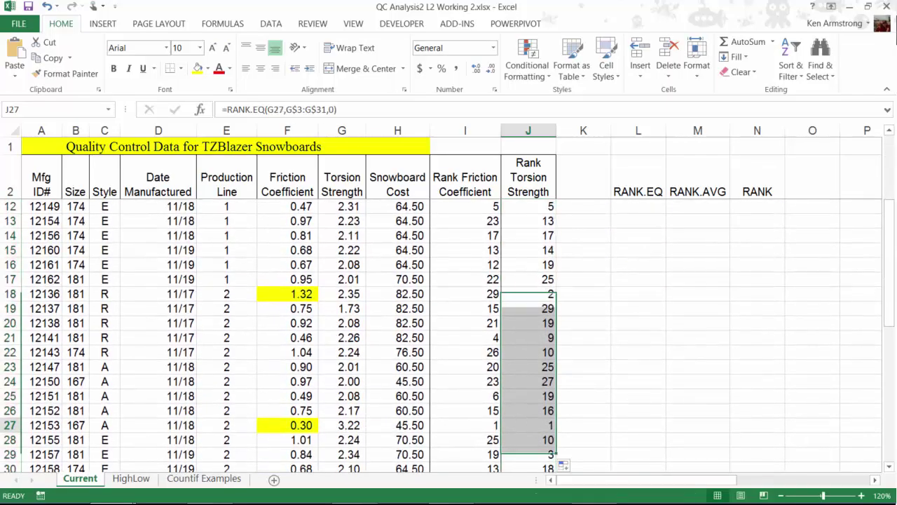
left_click(344, 425)
left_click(199, 68)
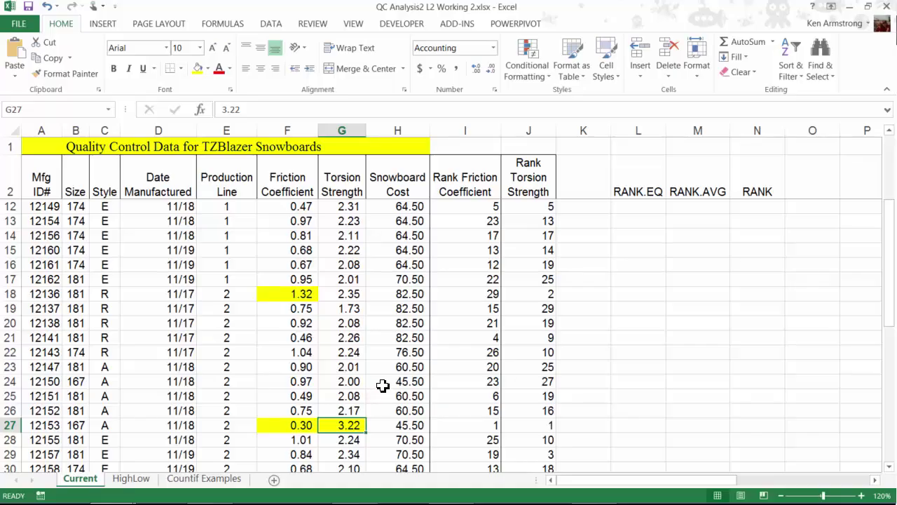
left_click(353, 311)
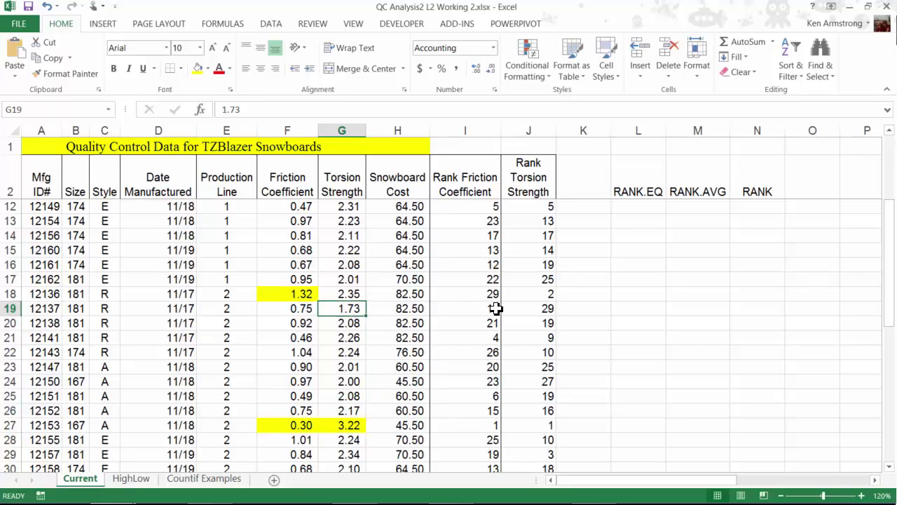
left_click(197, 70)
left_click(542, 313)
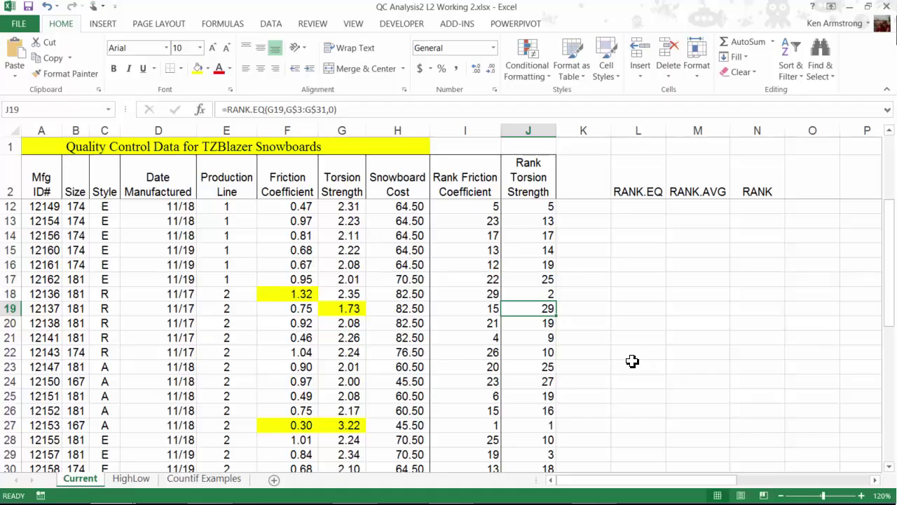
scroll(596, 351, "up", 3)
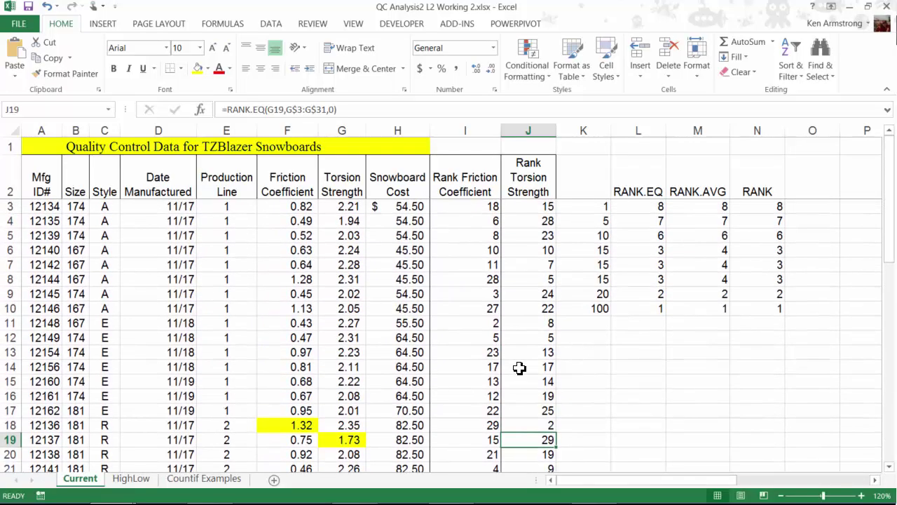
Switch to the HighLow sheet, review its Top 5 and Bottom 5 headings, and select B4.
left_click(147, 479)
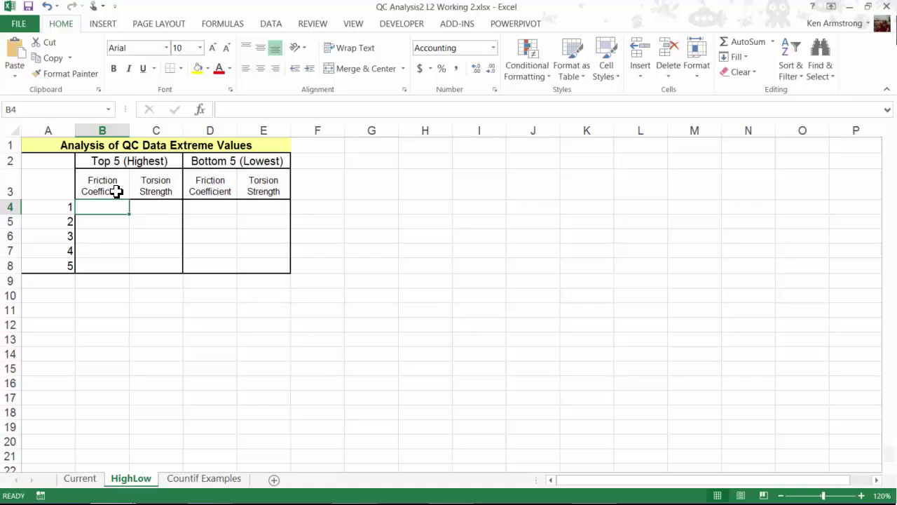
left_click(113, 188)
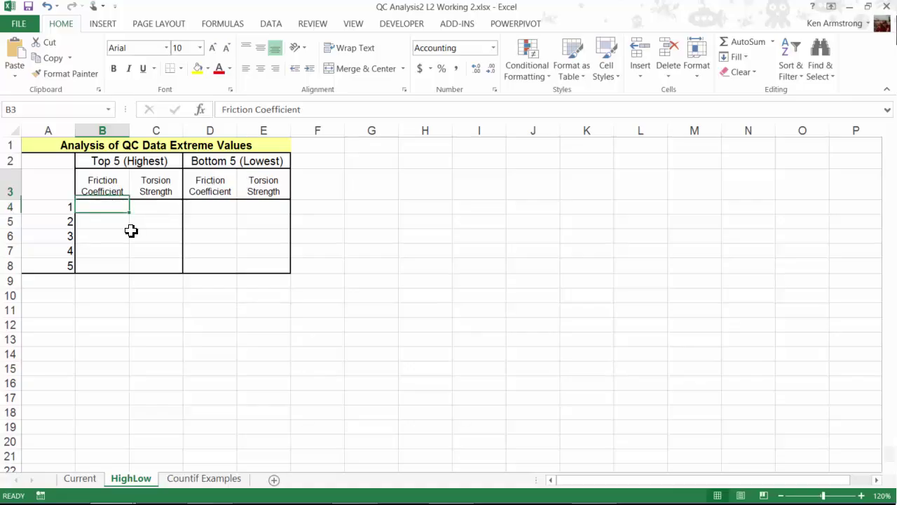
left_click(134, 184, "shift")
left_click(215, 183)
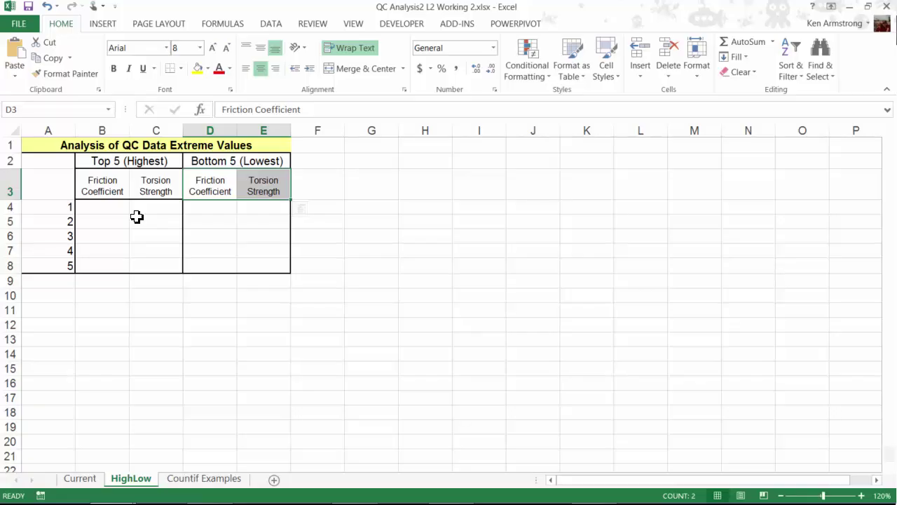
left_click(112, 208)
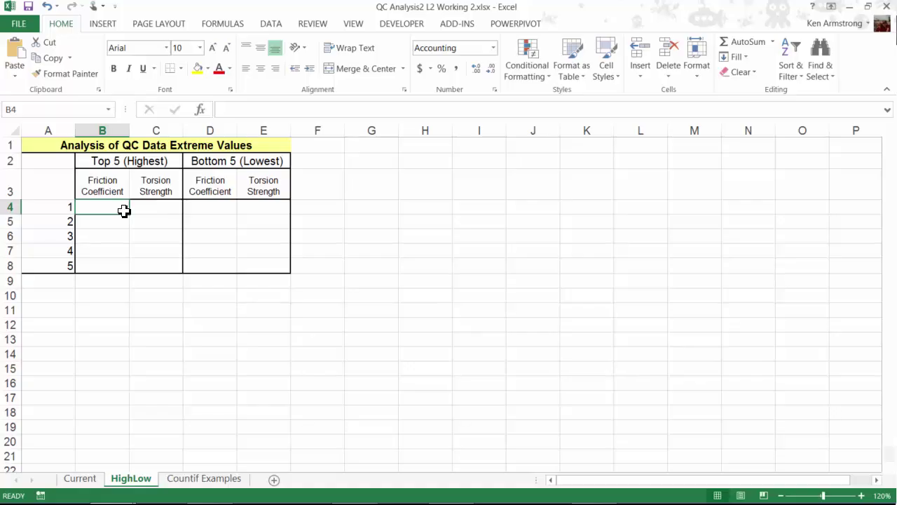
Enter =LARGE(Current!F3:F31,1) in B4 so it returns the top friction value 1.32.
type("=large(")
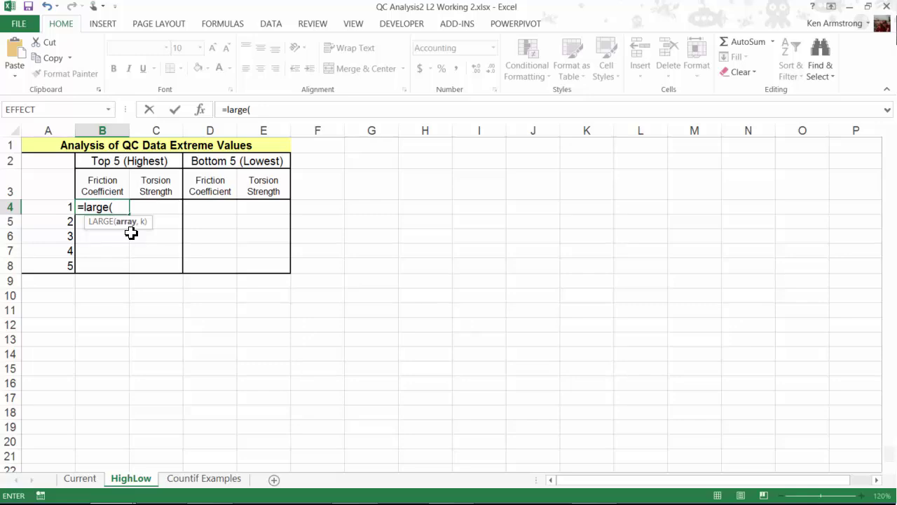
left_click(92, 481)
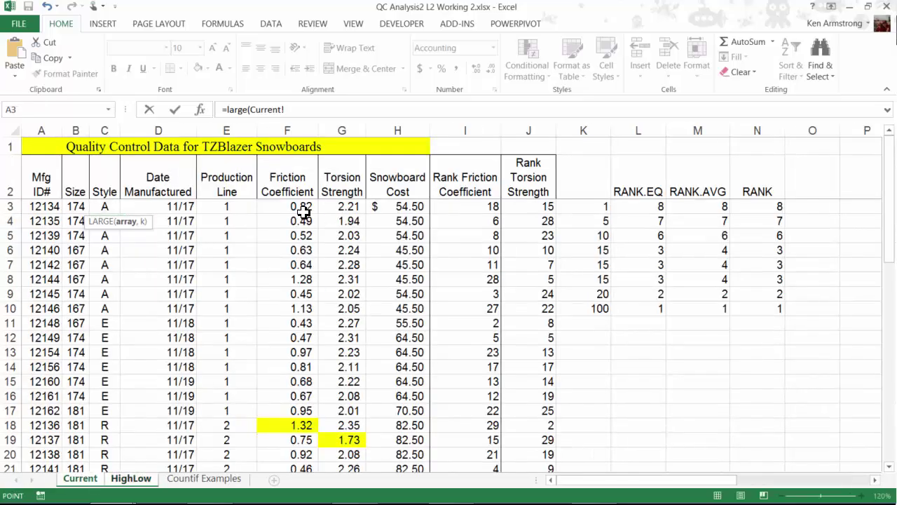
mouse_move(288, 206)
left_mouse_down()
mouse_move(303, 500)
mouse_move(295, 439)
left_mouse_up()
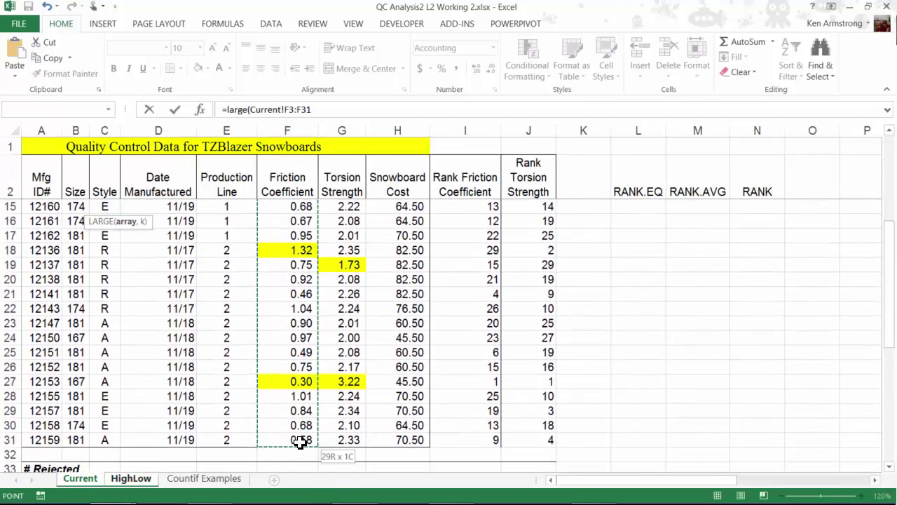
type(",")
left_click(339, 110)
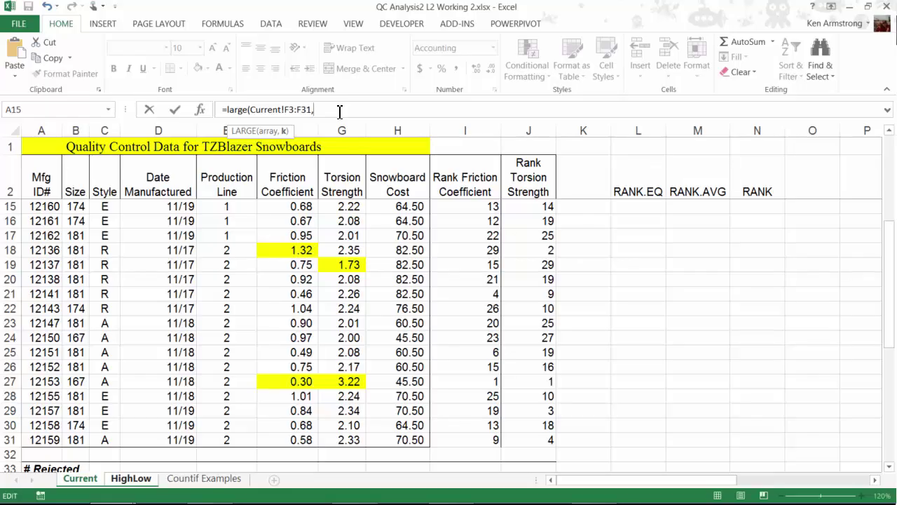
type("1")
type(")")
key("Return")
key("Up")
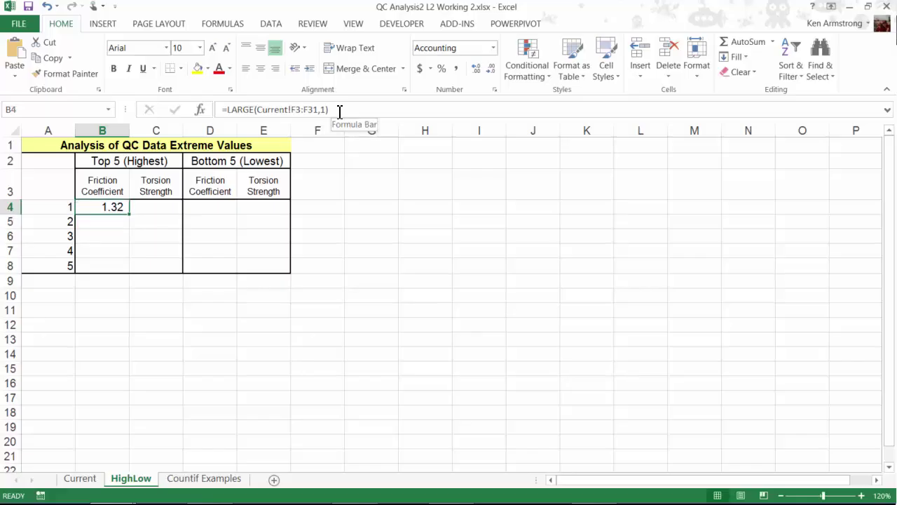
left_click_drag(130, 217, 134, 273)
left_click(115, 224)
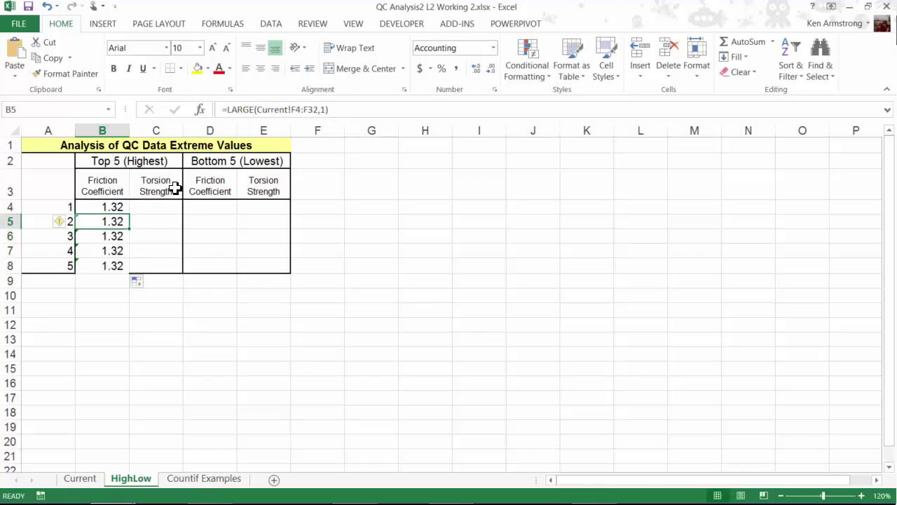
left_click(326, 110)
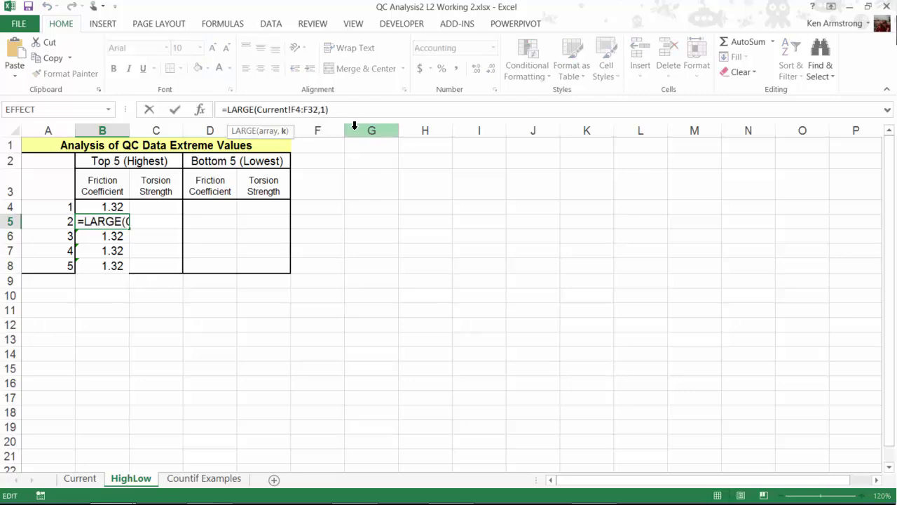
key("BackSpace")
type("2")
key("Return")
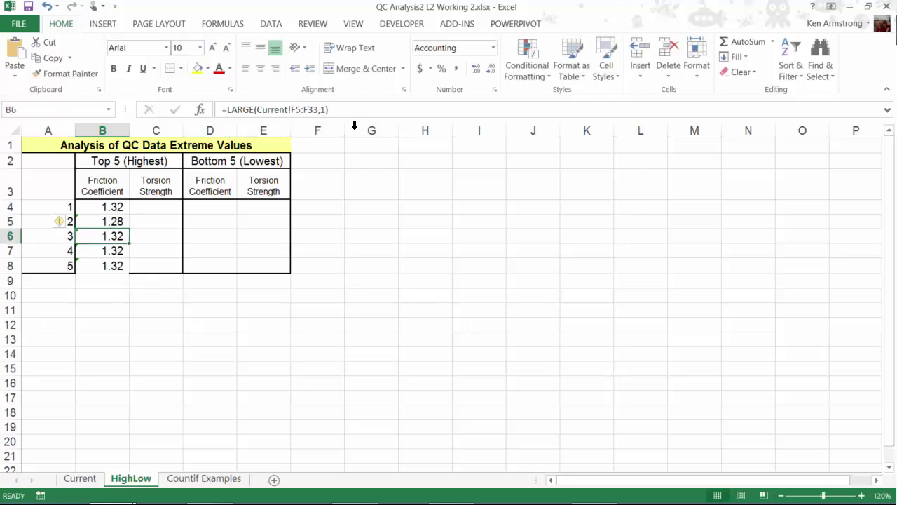
key("Up")
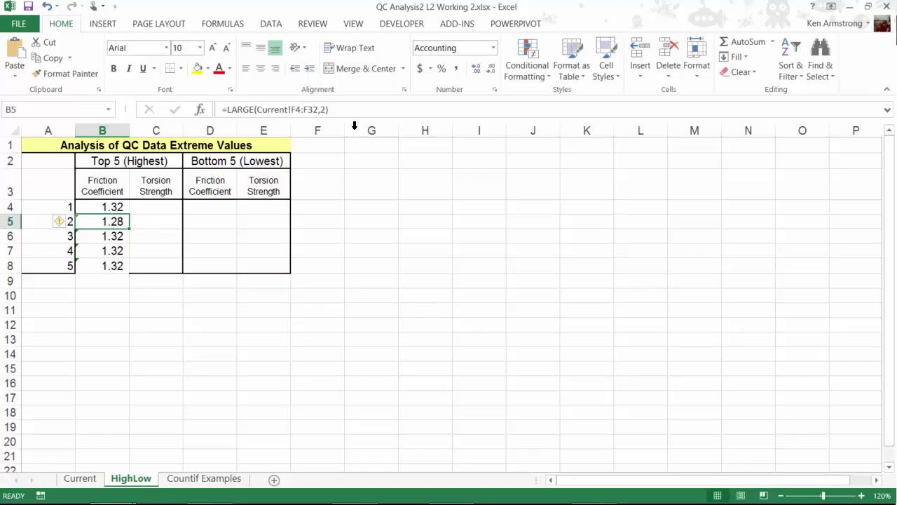
key("ctrl+z")
key("ctrl+z")
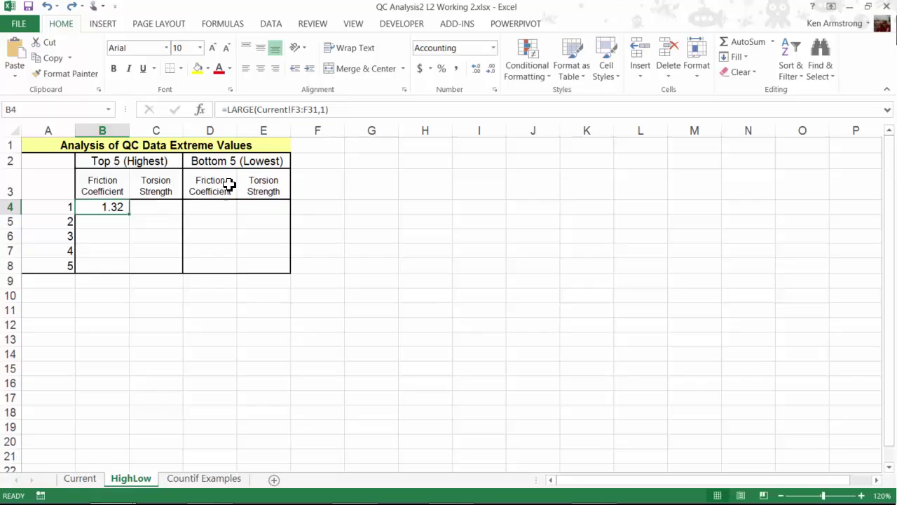
Review the rank numbers 1 to 5 in A4:A8.
left_click_drag(51, 208, 51, 270)
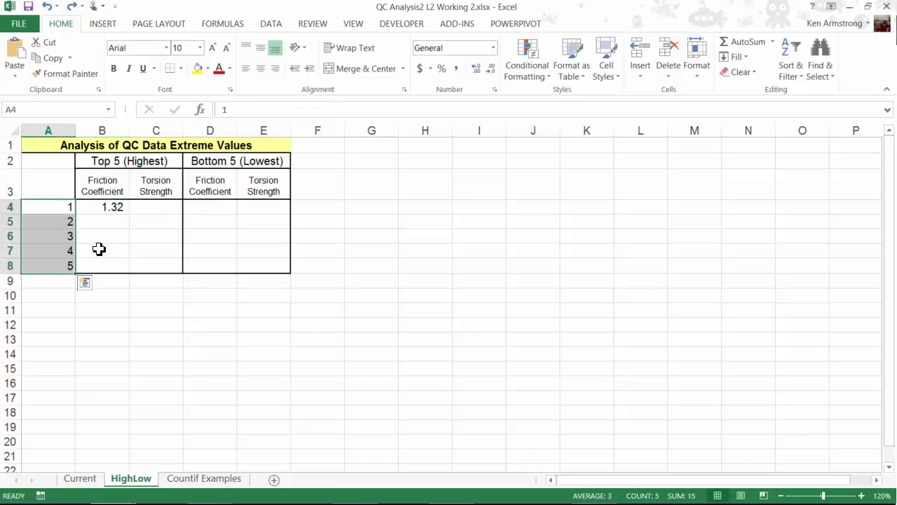
left_click(62, 209)
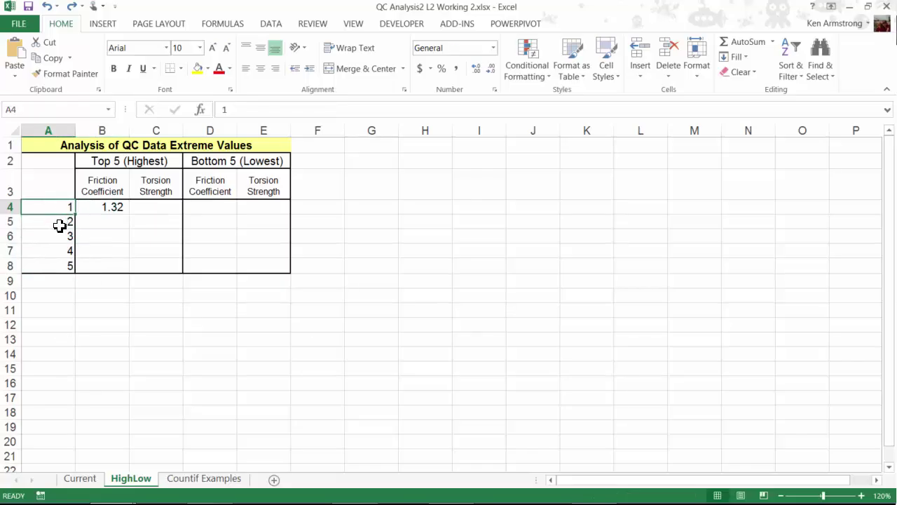
left_click(60, 237)
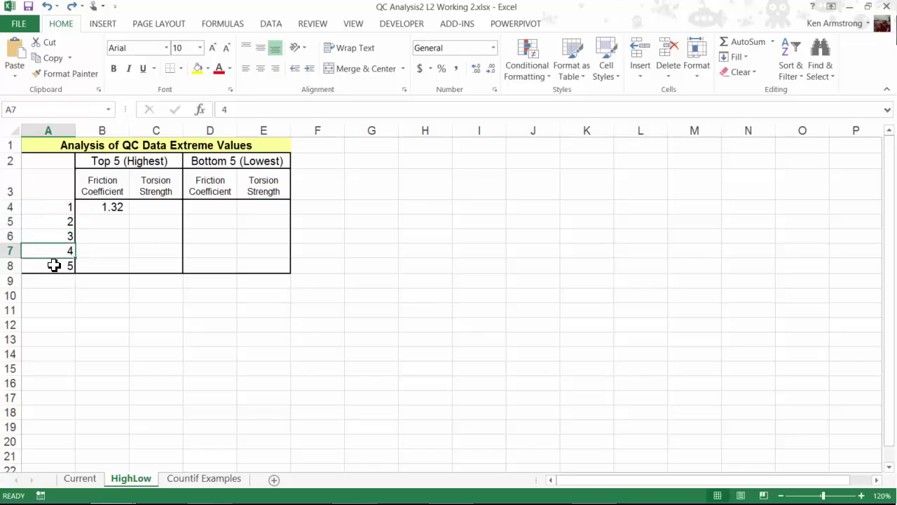
left_click(54, 265)
left_click(65, 209)
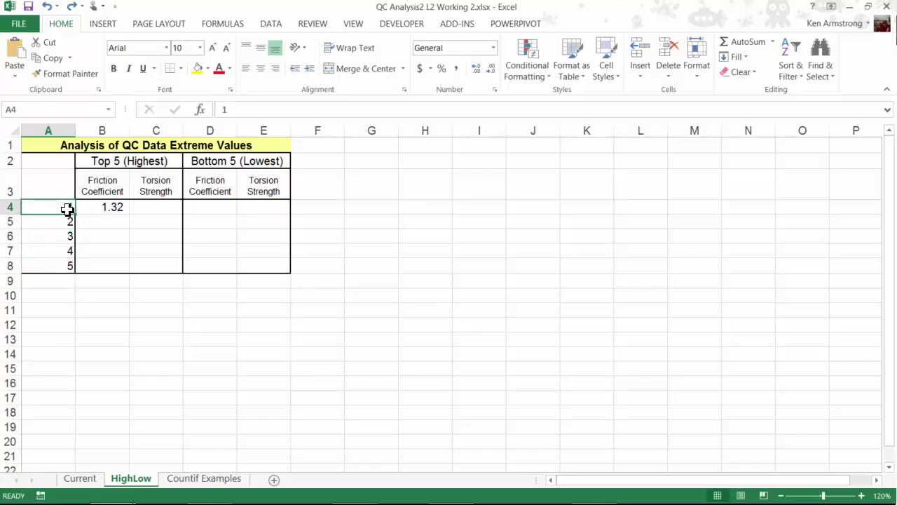
Change B4 to =LARGE(Current!F$3:F$31,A4) and fill it down to B8.
left_click(106, 207)
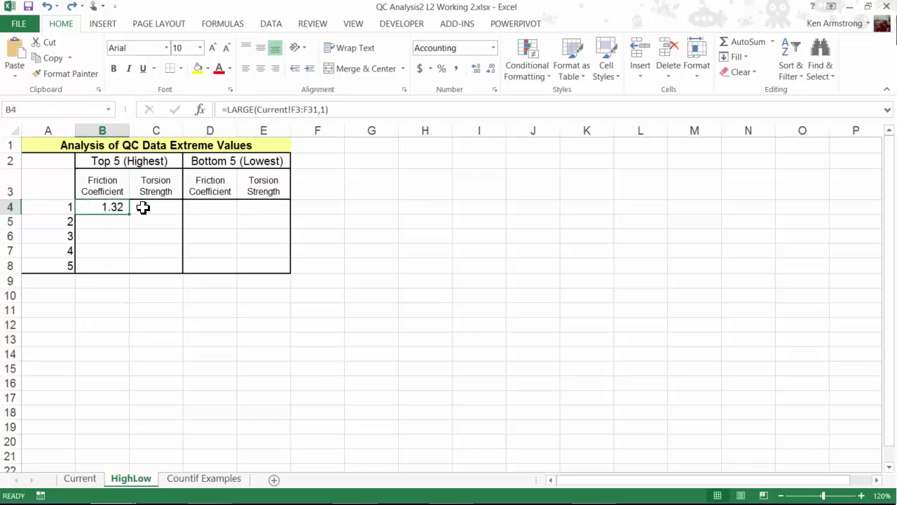
left_click(328, 110)
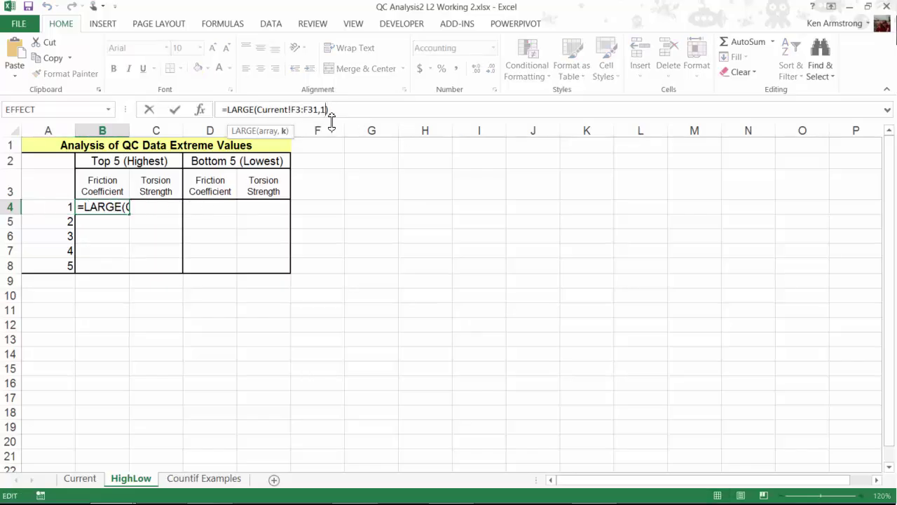
key("BackSpace")
left_click(56, 205)
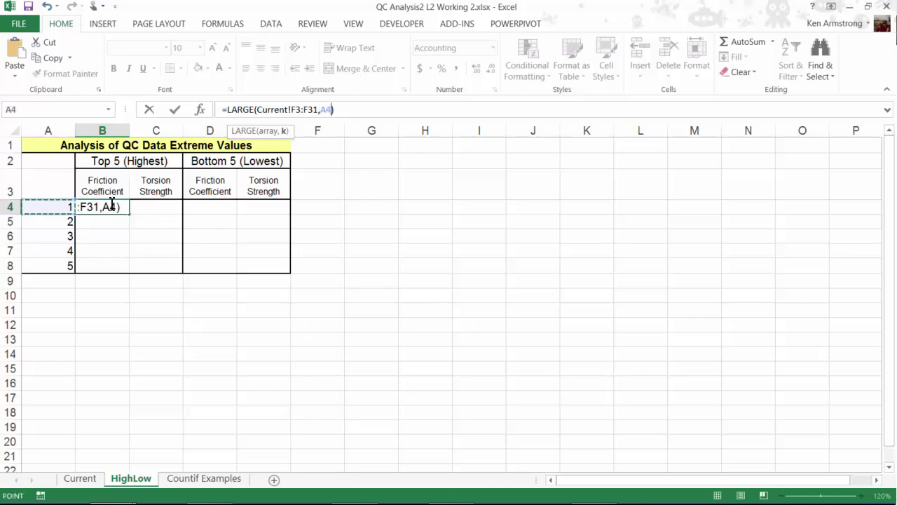
left_click(297, 109)
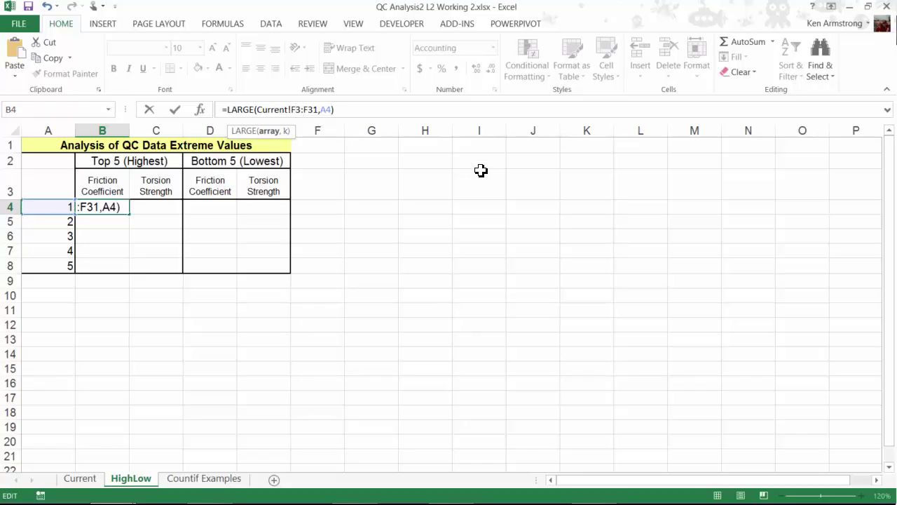
type("$")
key("Right")
key("Right")
key("Right")
type("$")
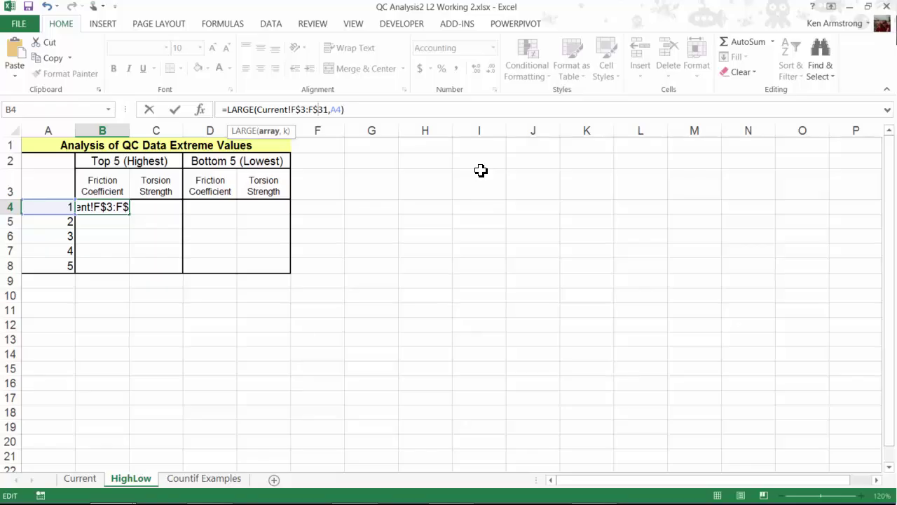
key("Return")
key("Up")
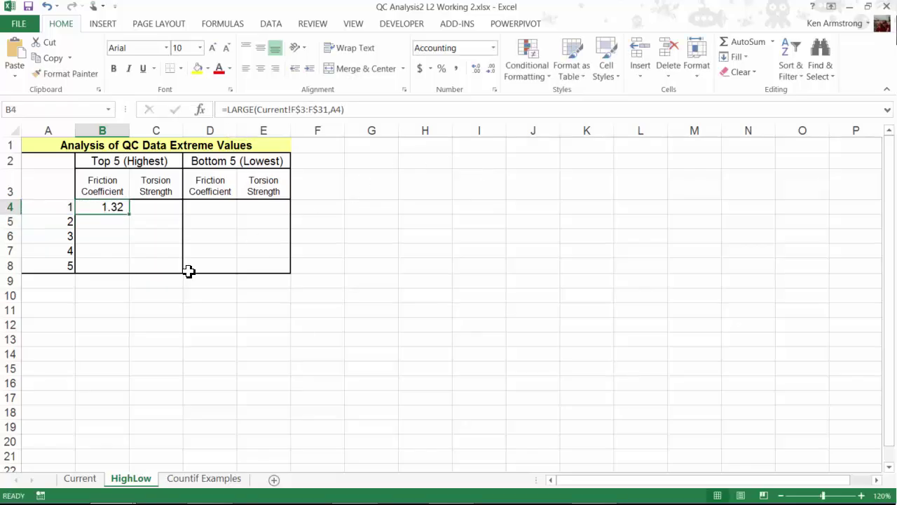
left_click_drag(130, 213, 162, 271)
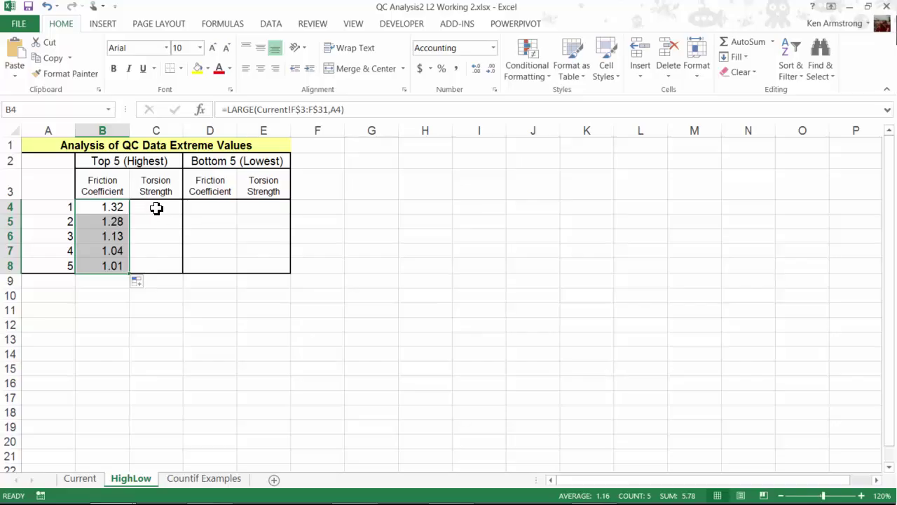
left_click(110, 207)
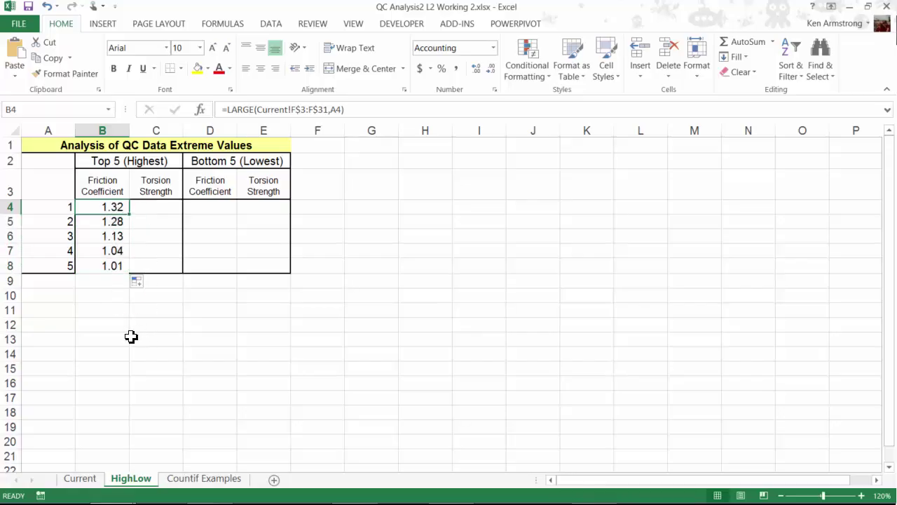
Lock column A in B4's rank argument, making it =LARGE(Current!F$3:F$31,$A4).
key("ctrl+Down")
left_click(173, 284)
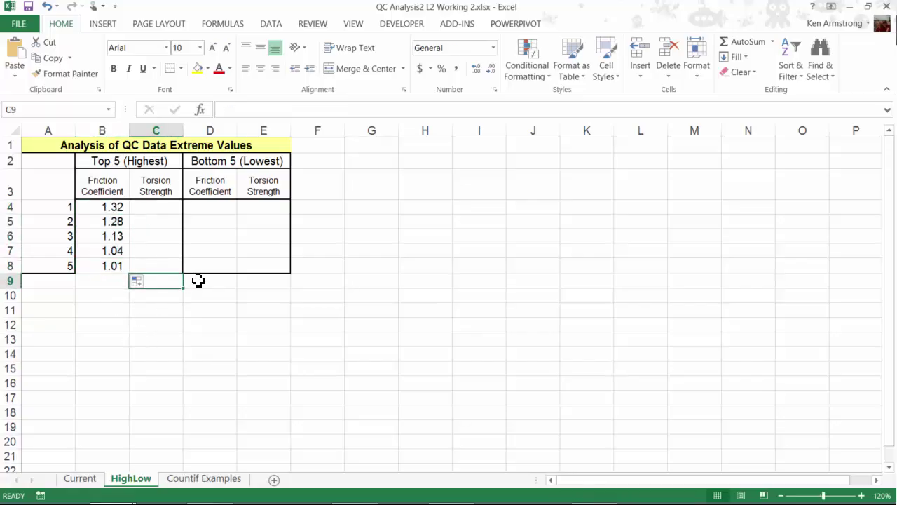
left_click(149, 210)
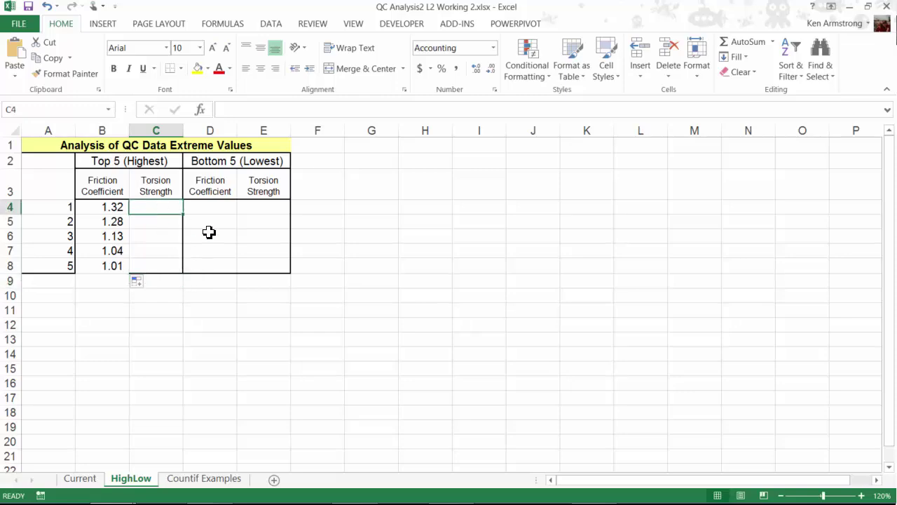
left_click(117, 207)
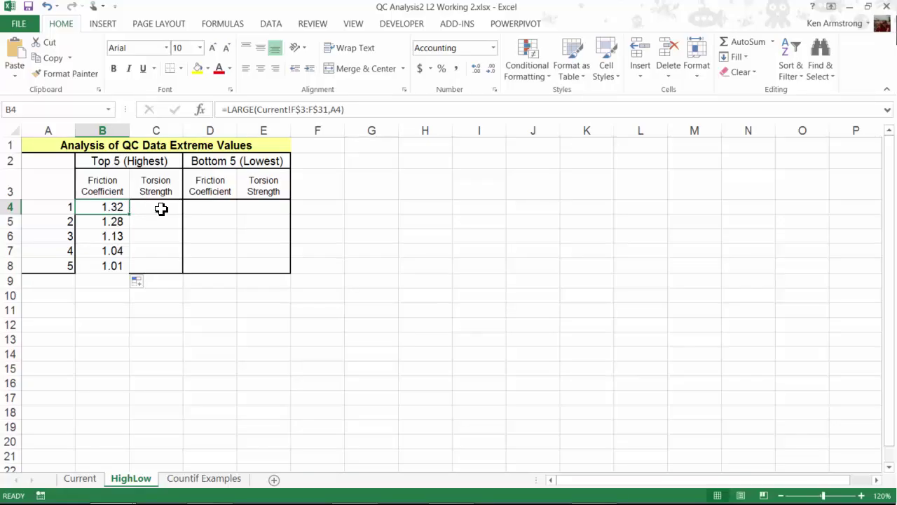
left_click(310, 110)
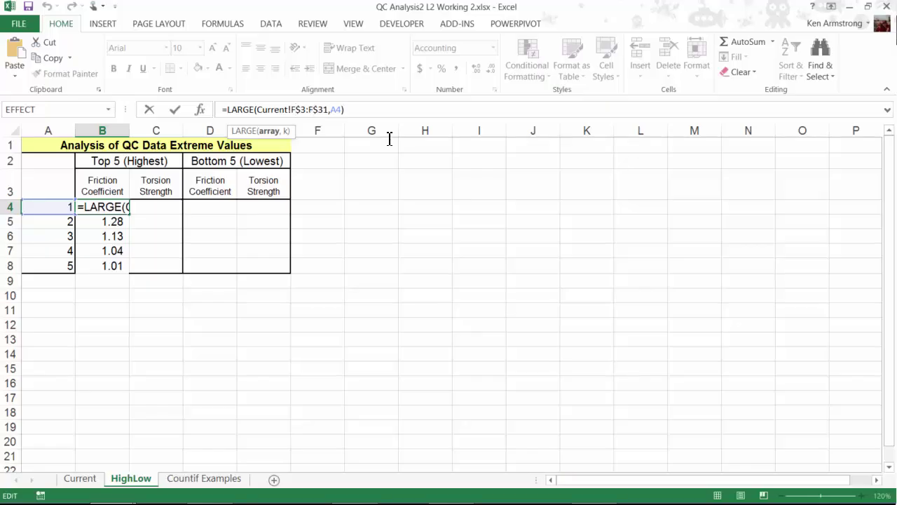
double_click(337, 110)
left_click(333, 110)
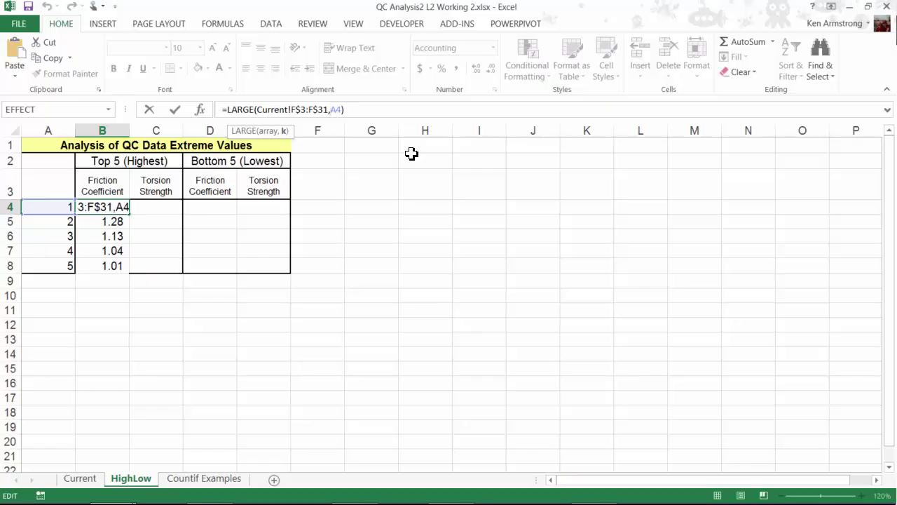
type("$")
key("Return")
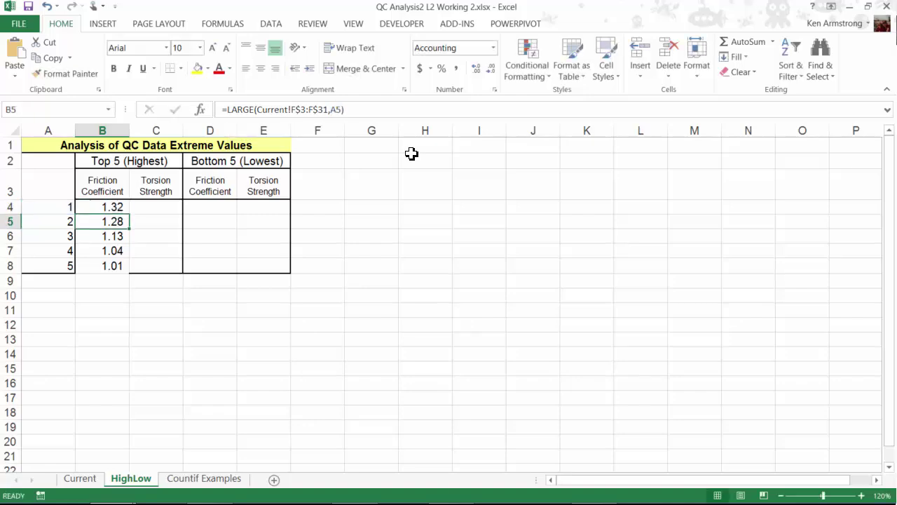
key("Up")
Fill the LARGE formula across B4:C8 to list torsion values 3.22 down to 2.31.
key("shift+Right")
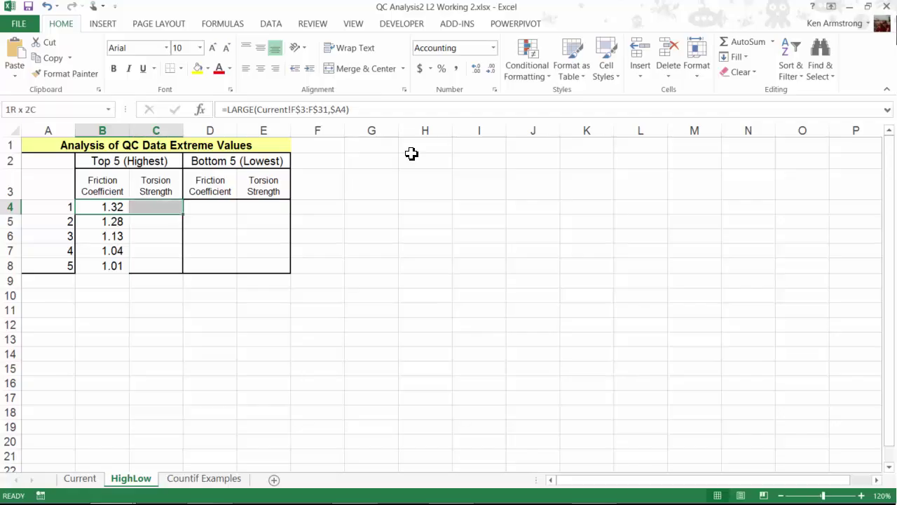
key("shift+Down")
key("shift+Down")
key("shift+Down")
key("shift+Down")
key("ctrl+r")
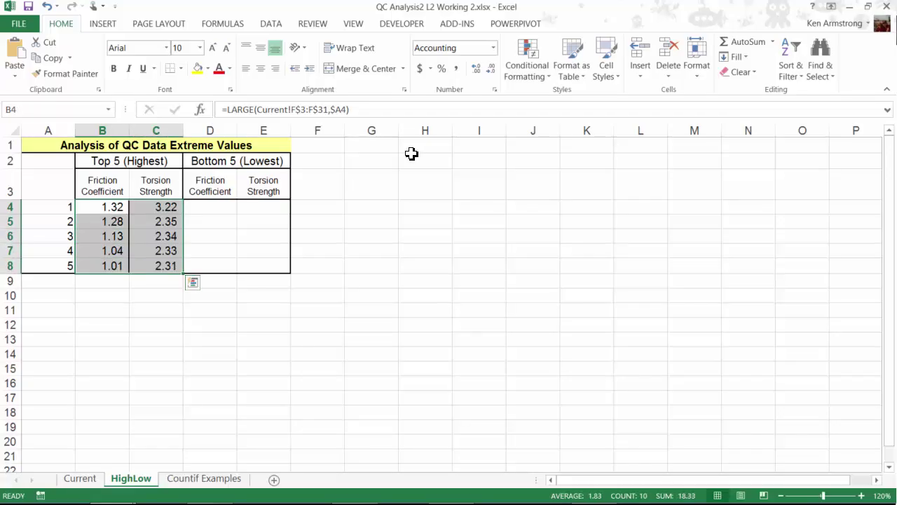
key("Down")
key("Up")
key("Right")
key("Down")
key("Down")
key("Down")
key("Down")
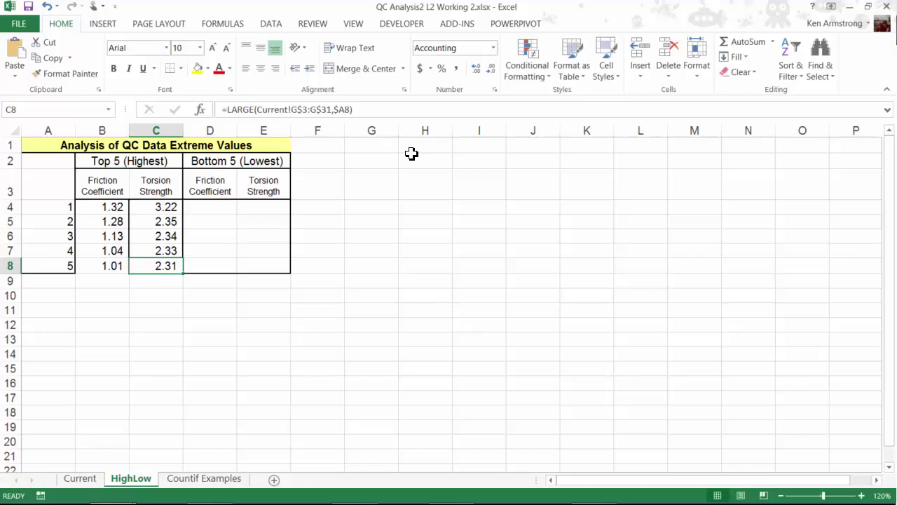
Start a SMALL formula in D4 over the friction range Current!F$3:F$31.
key("Right")
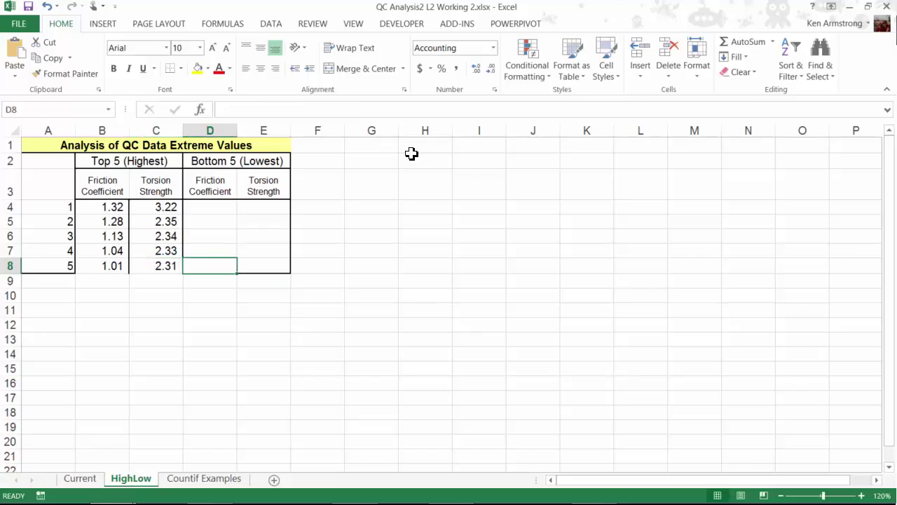
key("Up")
key("Up")
key("Up")
key("Up")
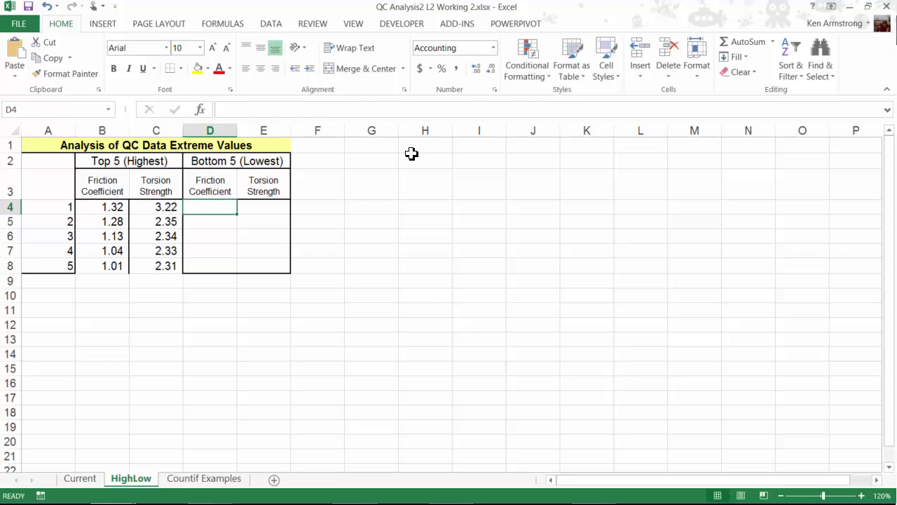
type("=small")
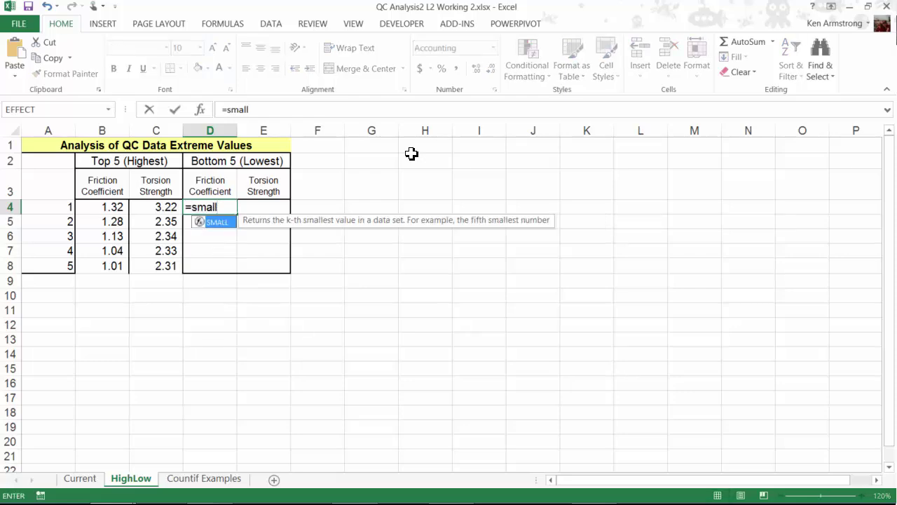
type("(")
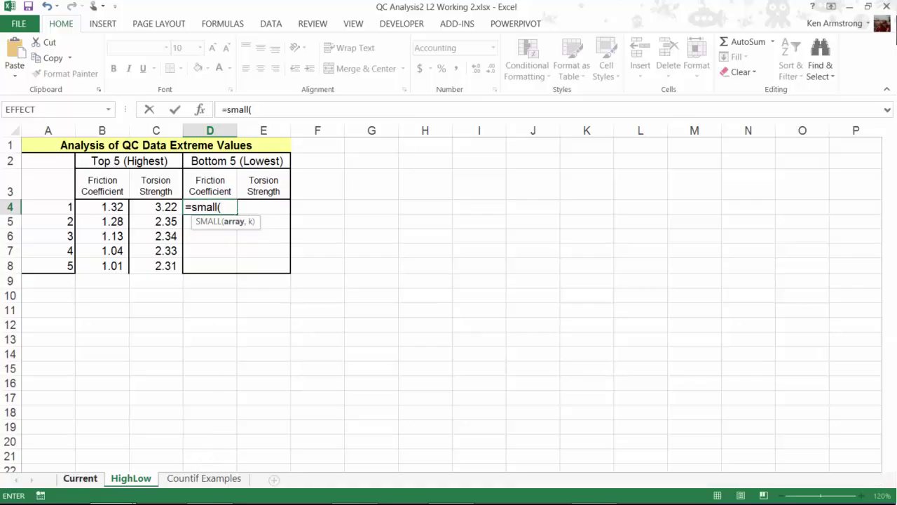
left_click(95, 483)
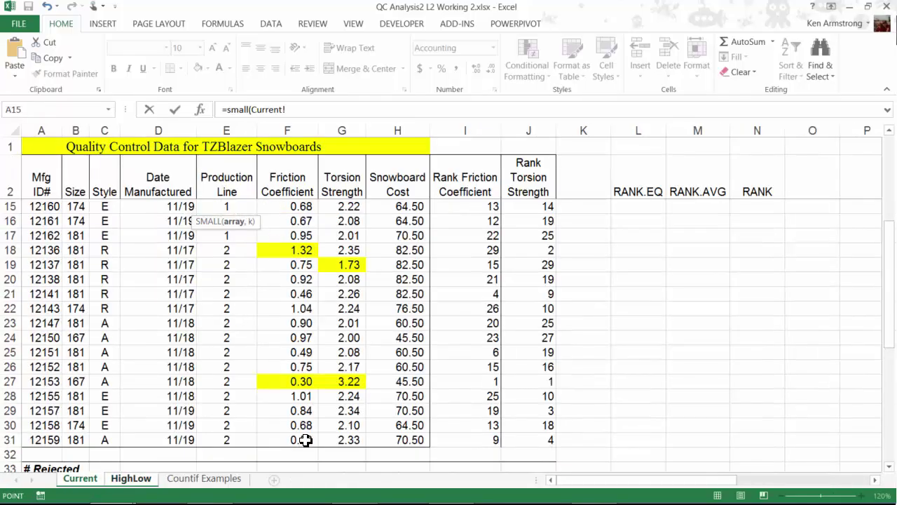
left_click_drag(304, 441, 258, 96)
left_click(287, 206)
key("ctrl+shift+Down")
left_click(317, 110)
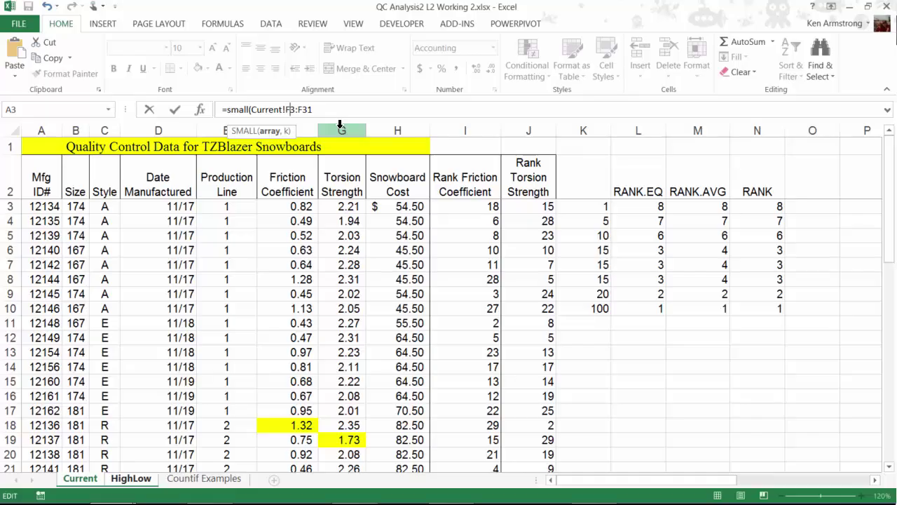
type("$3:F")
type("$31")
type(",")
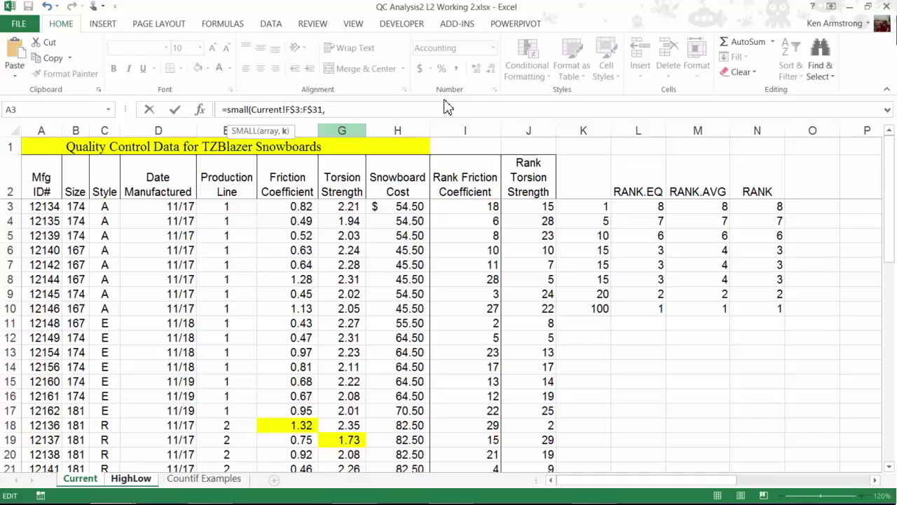
Complete D4 as =SMALL(Current!F$3:F$31,HighLow!$A4).
left_click(81, 483)
left_click(127, 479)
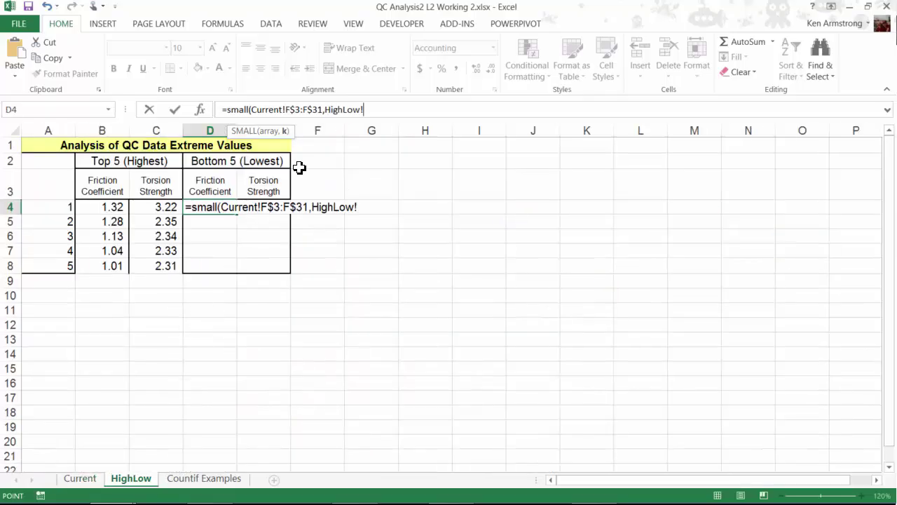
left_click(46, 207)
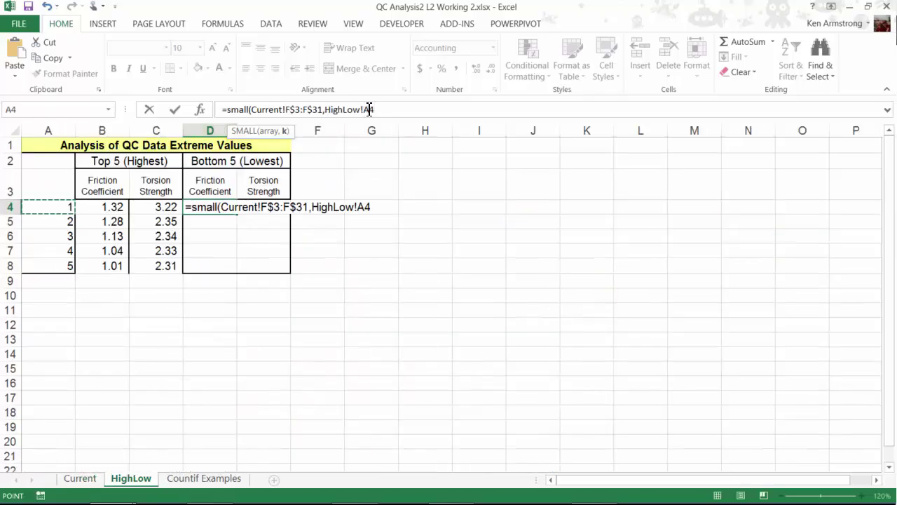
left_click(370, 110)
type("$A4")
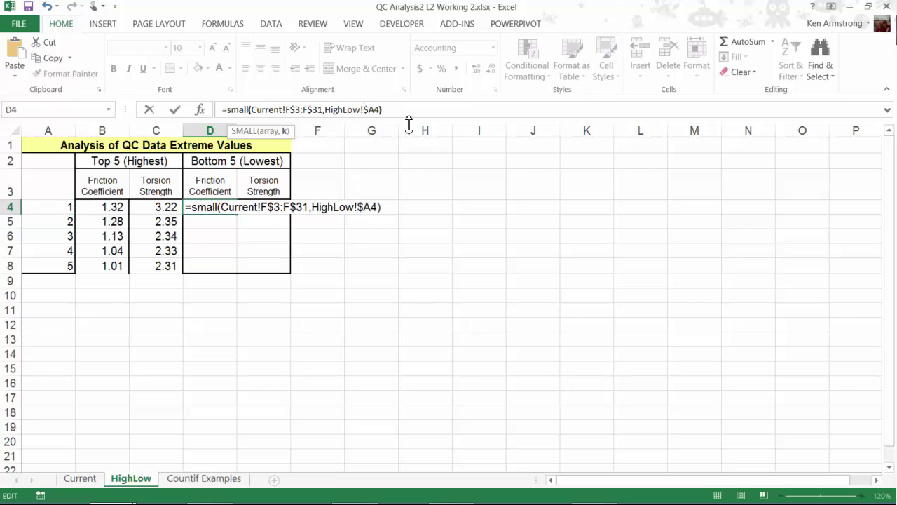
key("Return")
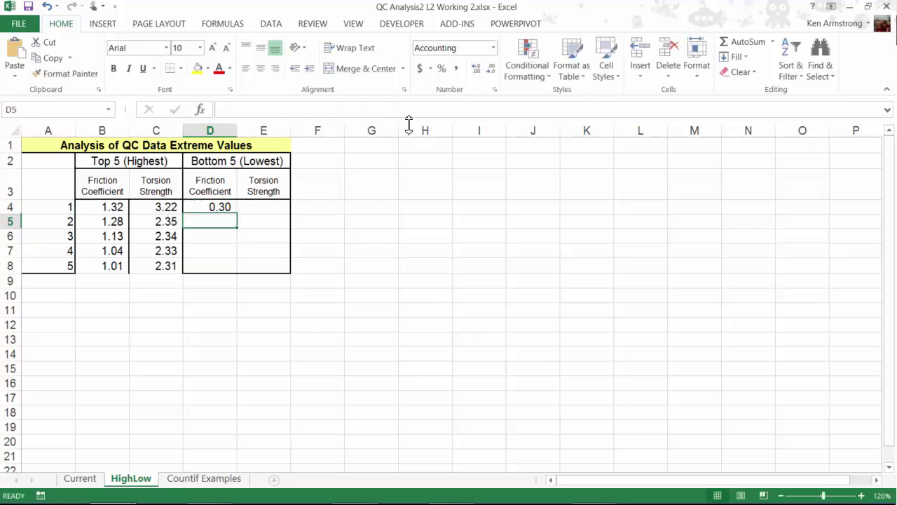
Fill the SMALL formula across D4:E8 with Ctrl+R and Ctrl+D.
key("Up")
key("shift+Right")
key("shift+Down")
key("shift+Down")
key("shift+Down")
key("shift+Down")
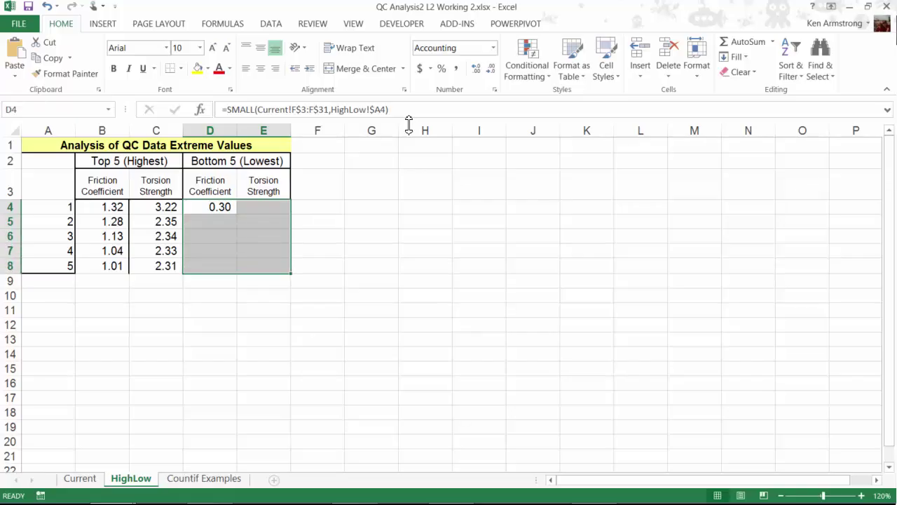
key("ctrl+r")
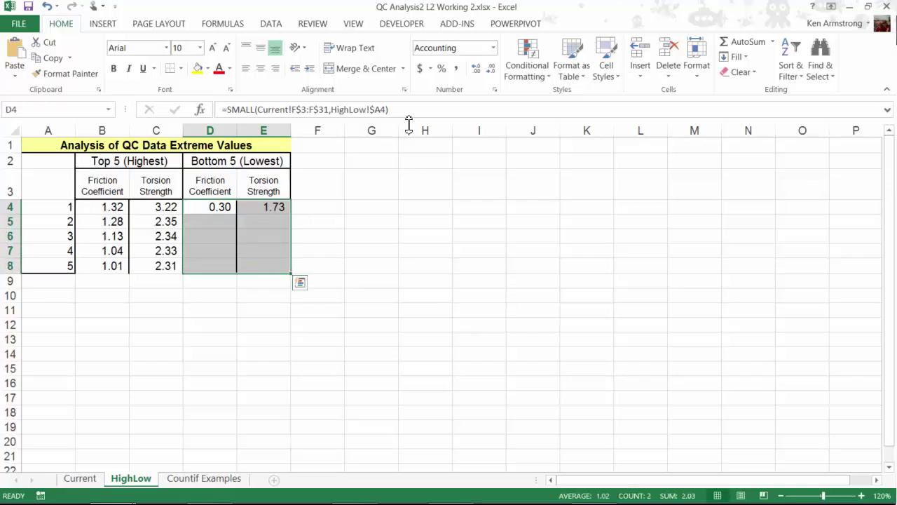
key("ctrl+d")
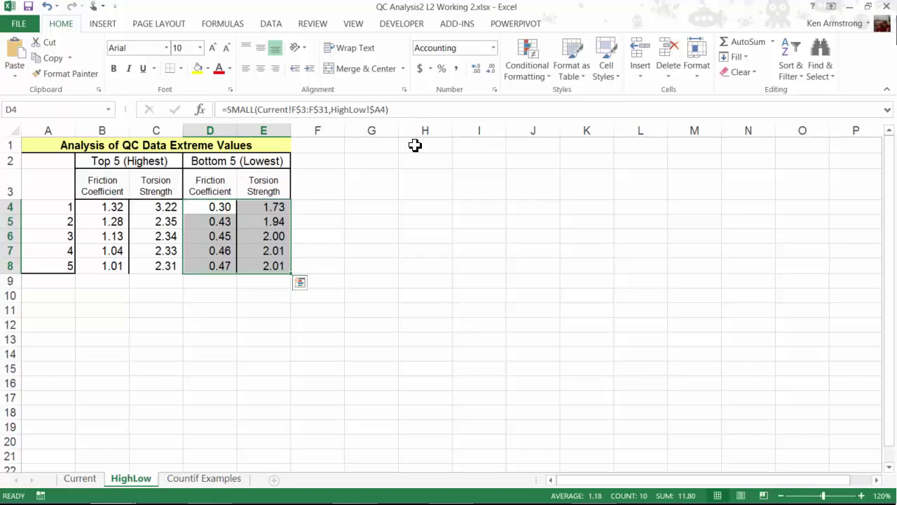
Clear all existing borders from the B4:E8 results block.
left_click(258, 293)
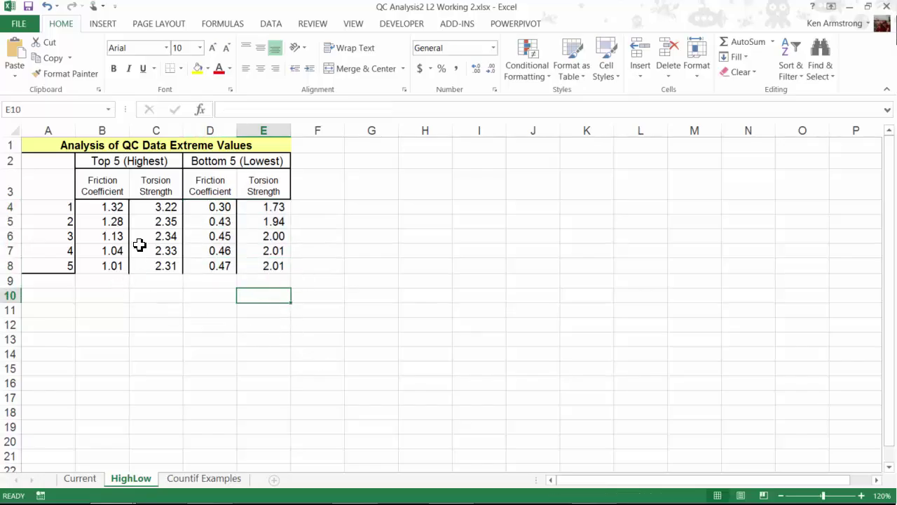
left_click_drag(108, 208, 273, 266)
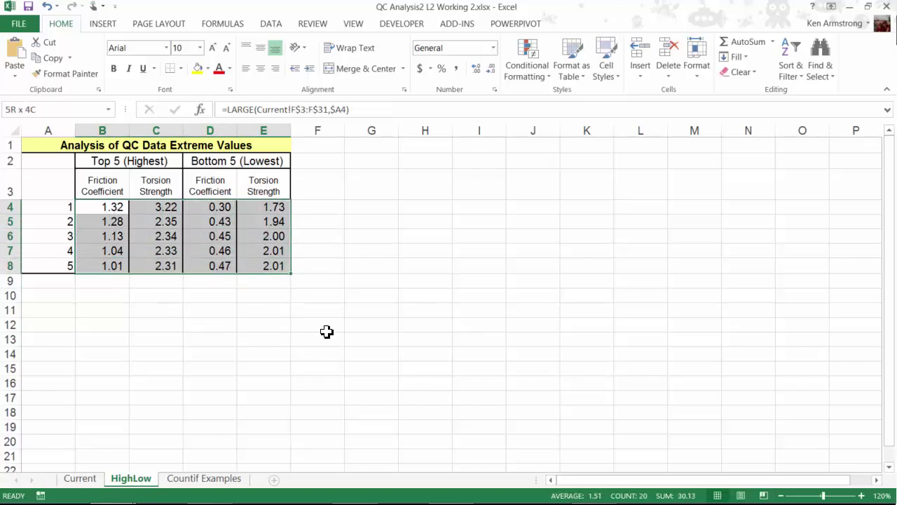
left_click(180, 68)
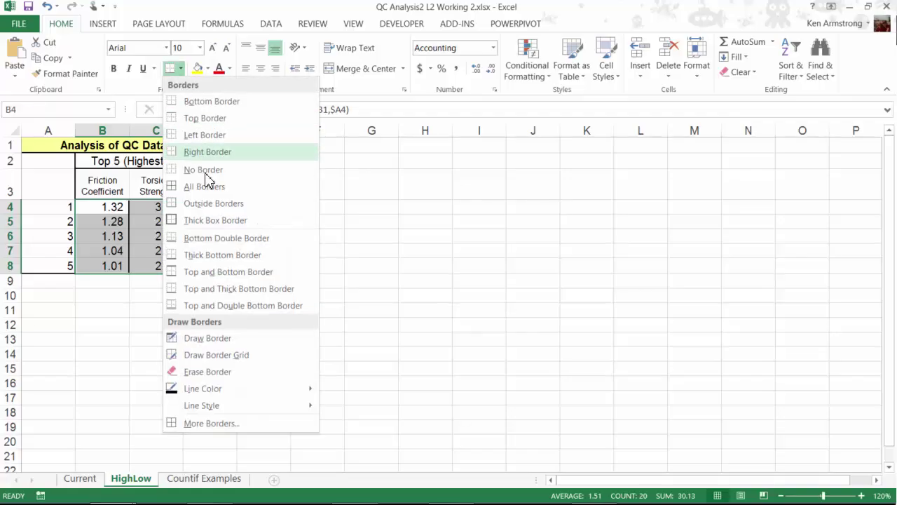
left_click(228, 172)
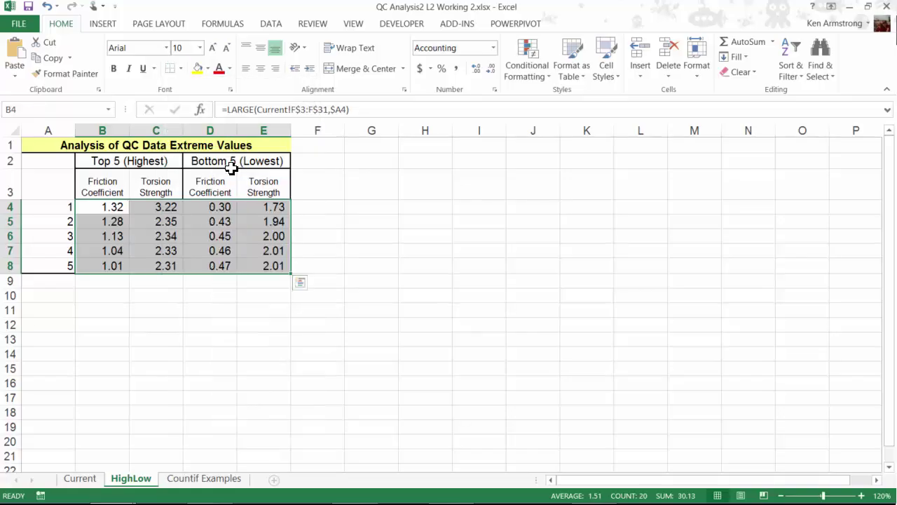
left_click(256, 263)
Apply a thick box border around B4:C8 and another around D4:E8.
left_click_drag(92, 208, 152, 266)
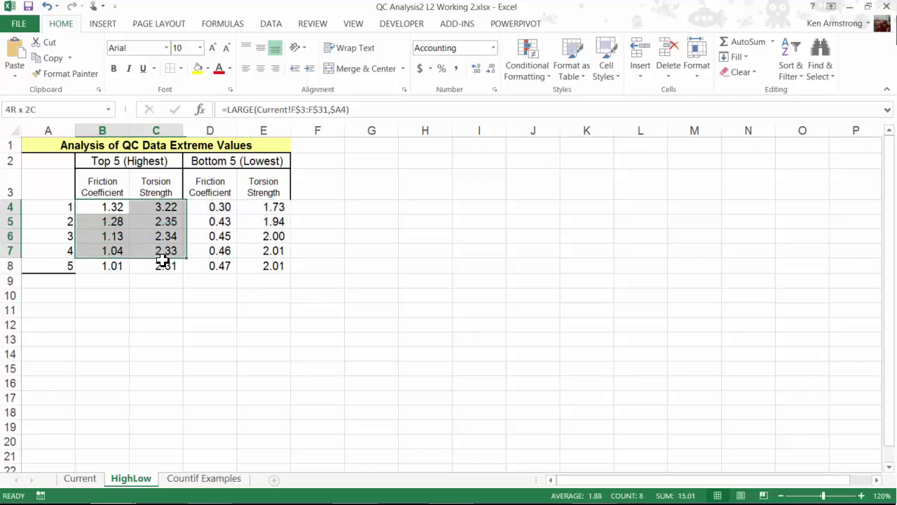
left_click(181, 68)
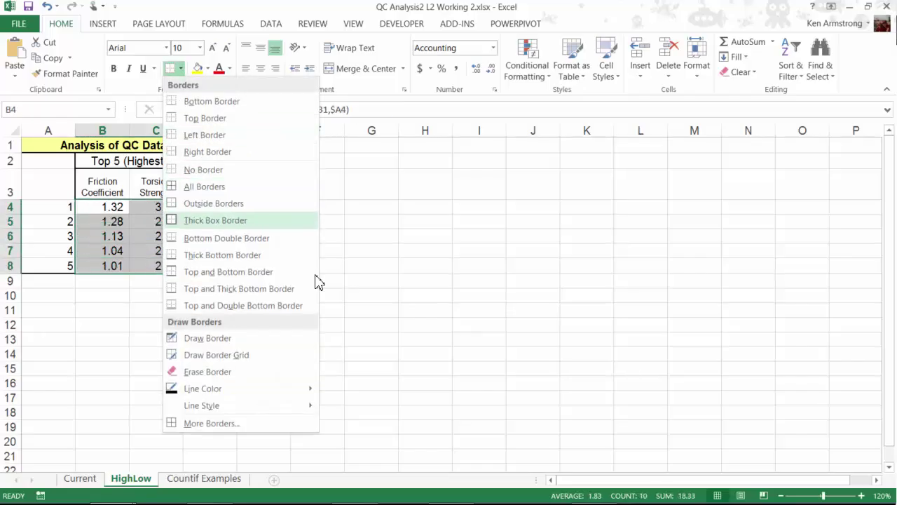
left_click(257, 221)
left_click(263, 220)
mouse_move(220, 210)
left_mouse_down()
mouse_move(246, 220)
mouse_move(274, 265)
left_mouse_up()
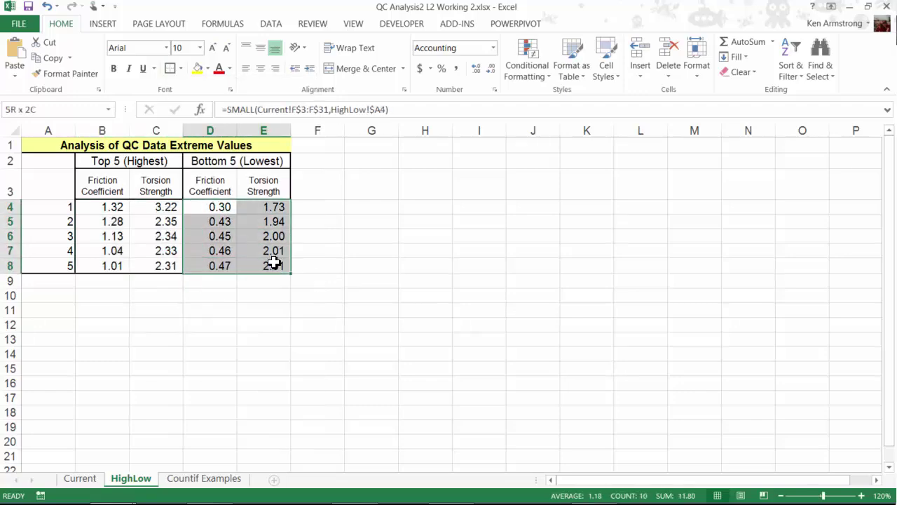
left_click(171, 68)
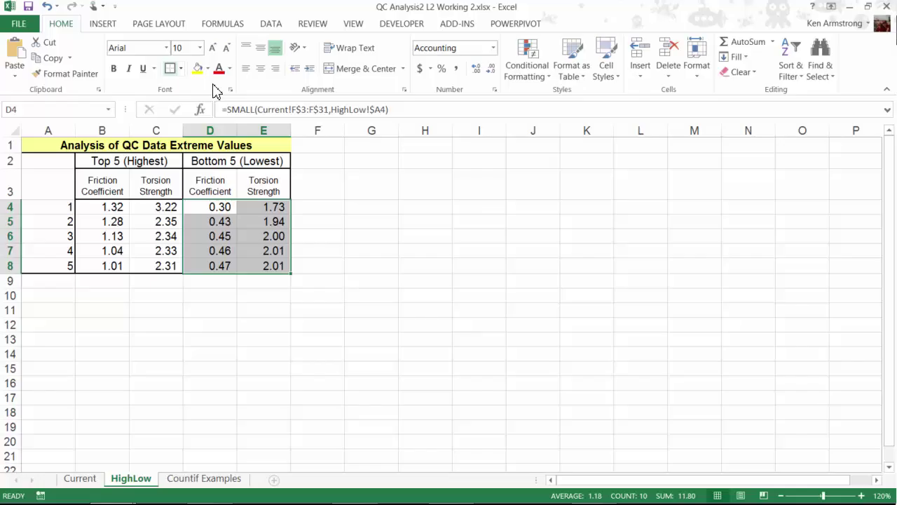
left_click(261, 250)
left_click(309, 324)
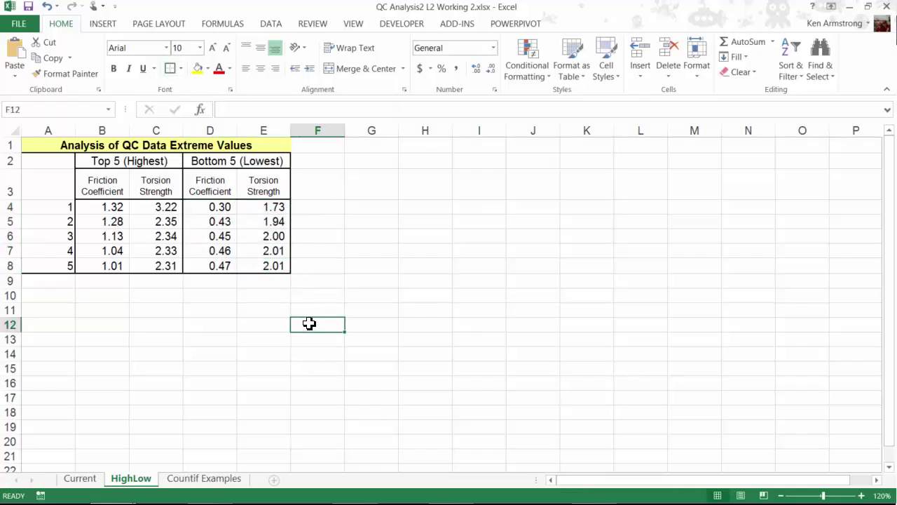